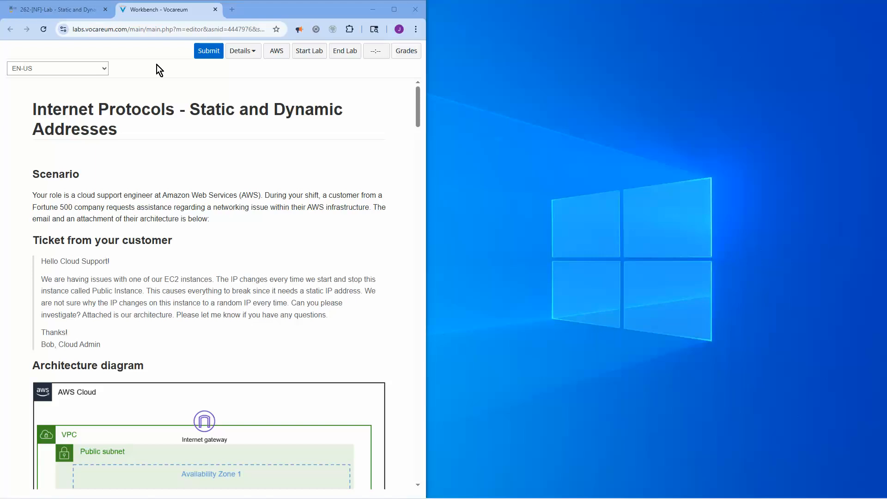
# Start the lab environment, wait until its status is ready, and close the Start Lab status window
pyautogui.click(308, 57)
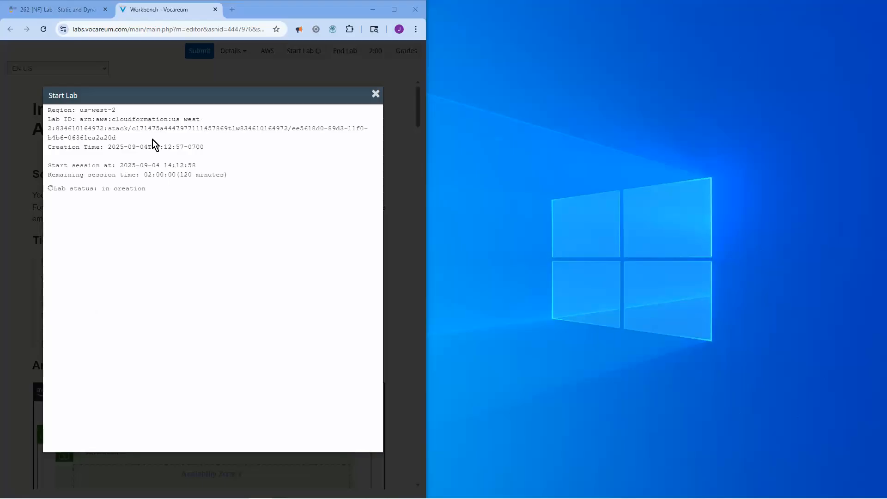
pyautogui.moveTo(112, 119); pyautogui.dragTo(168, 119)
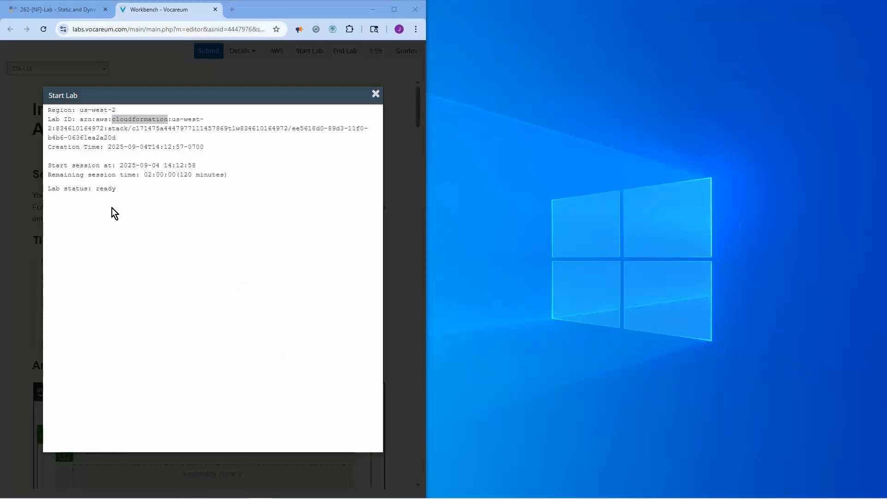
pyautogui.click(376, 94)
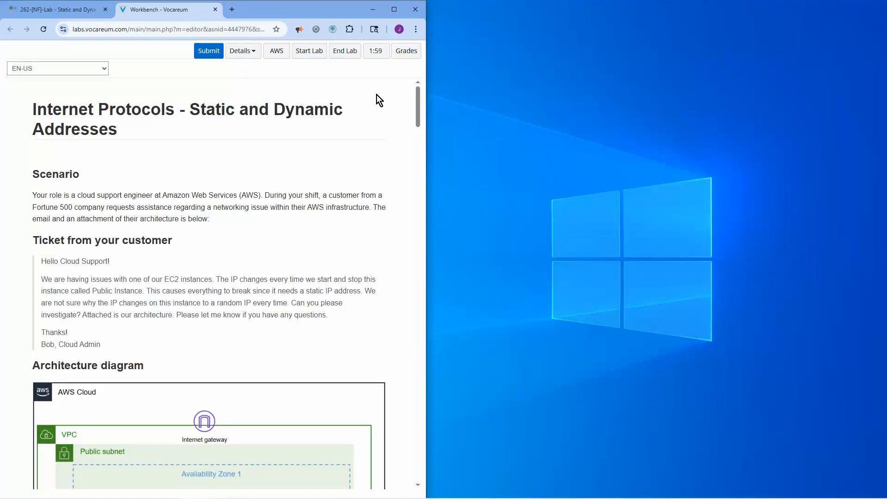
# Open the AWS Management Console from the lab page, logging out of the old AWS session first
pyautogui.moveTo(420, 90); pyautogui.dragTo(420, 94)
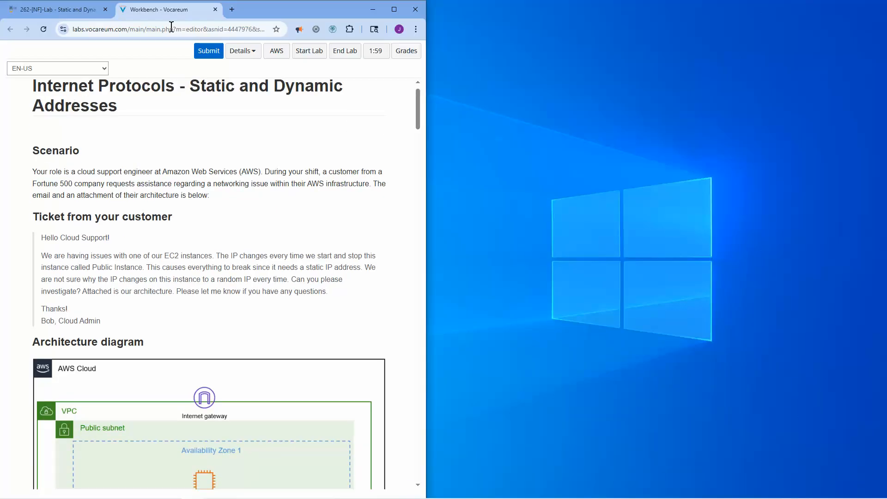
pyautogui.click(276, 55)
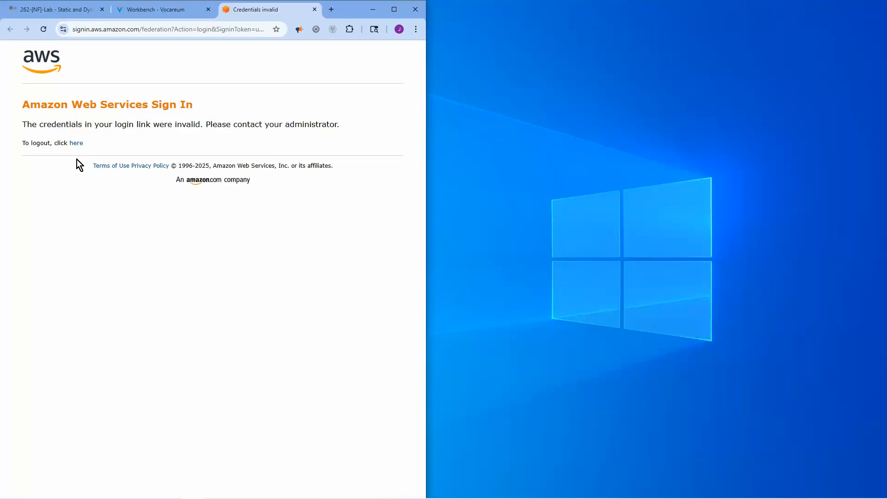
pyautogui.click(76, 144)
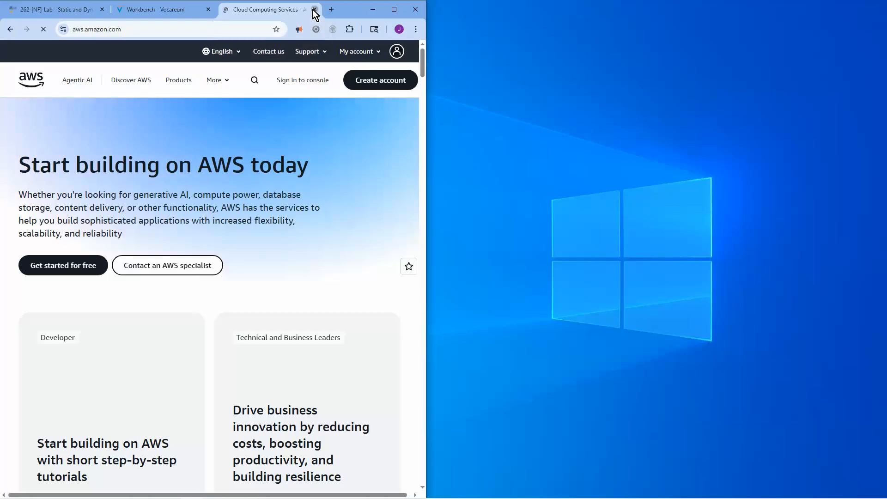
pyautogui.click(314, 10)
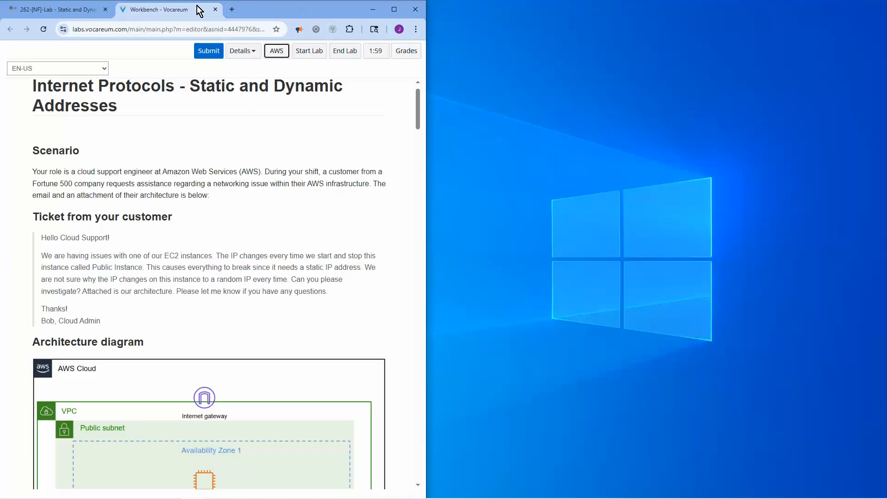
pyautogui.click(284, 52)
pyautogui.click(276, 54)
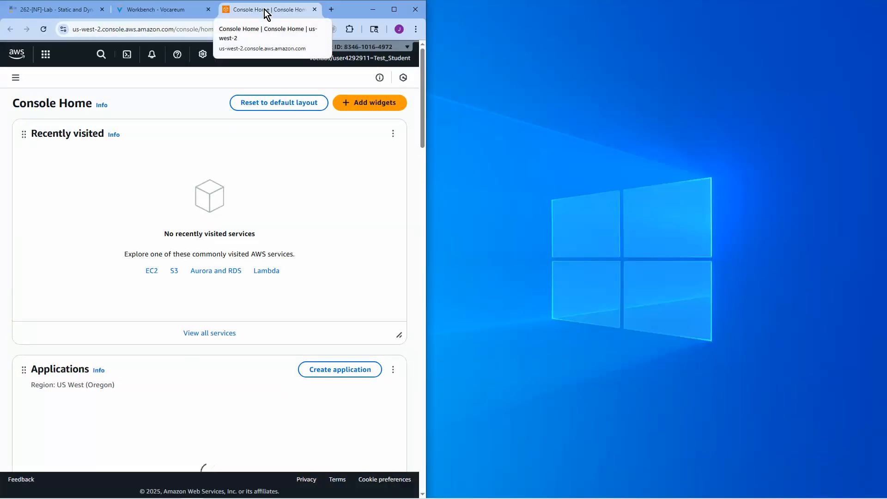
# Move the AWS console into its own window beside the lab instructions and widen it to fill the free half
pyautogui.moveTo(267, 14); pyautogui.dragTo(546, 8)
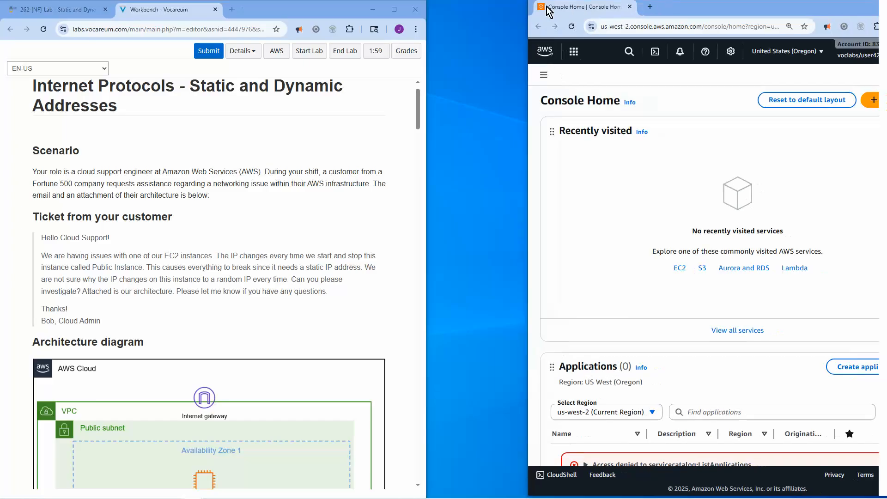
pyautogui.moveTo(476, 10); pyautogui.dragTo(474, 10)
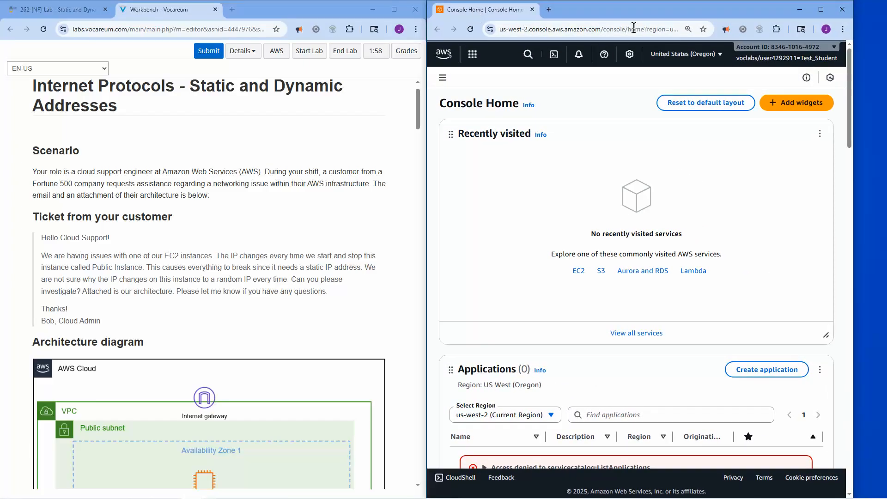
pyautogui.moveTo(853, 75); pyautogui.dragTo(882, 80)
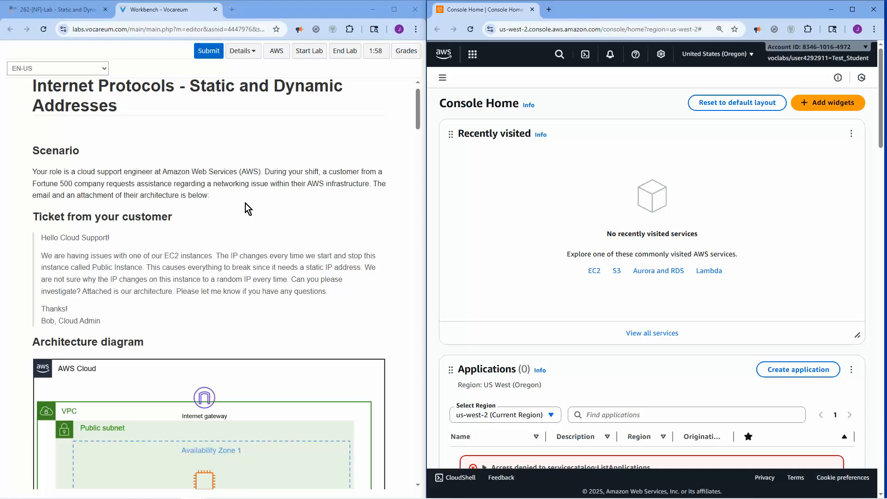
# Read the lab's customer ticket, architecture diagram, objectives and instructions for accessing the AWS Management Console
pyautogui.moveTo(420, 93); pyautogui.dragTo(419, 105)
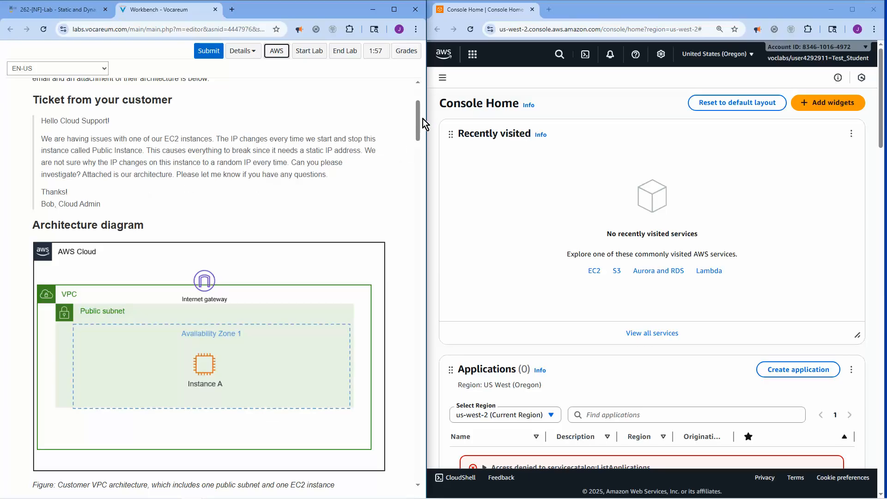
pyautogui.moveTo(419, 118); pyautogui.dragTo(421, 128)
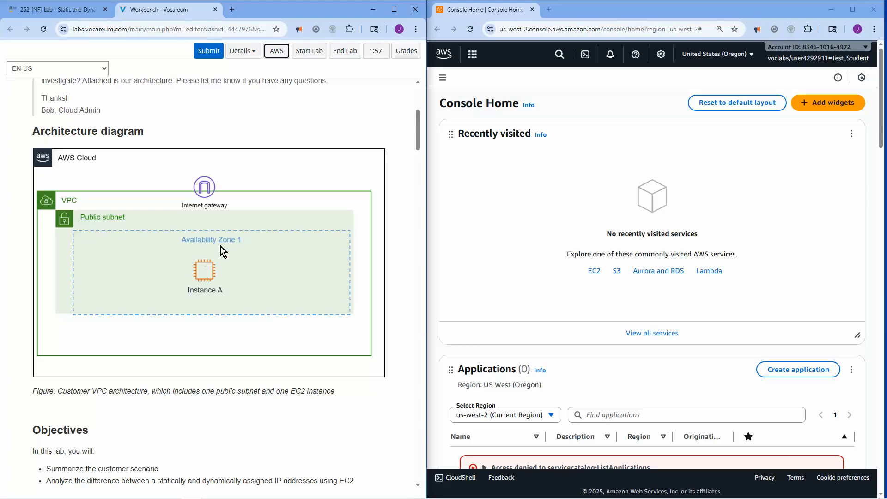
pyautogui.moveTo(419, 123); pyautogui.dragTo(421, 158)
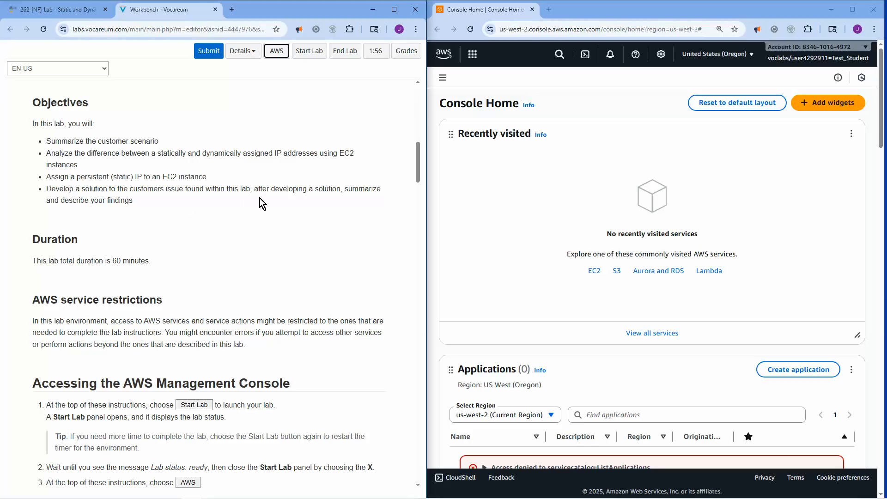
pyautogui.moveTo(420, 148); pyautogui.dragTo(419, 168)
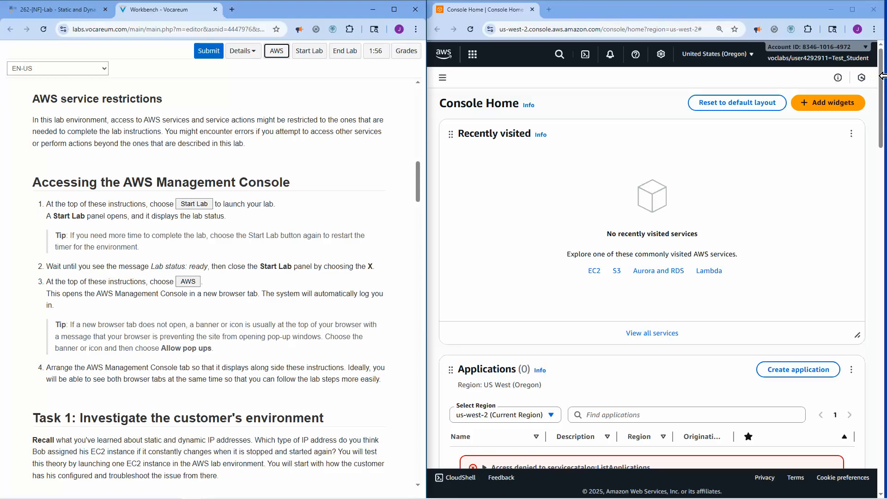
pyautogui.moveTo(882, 83); pyautogui.dragTo(883, 104)
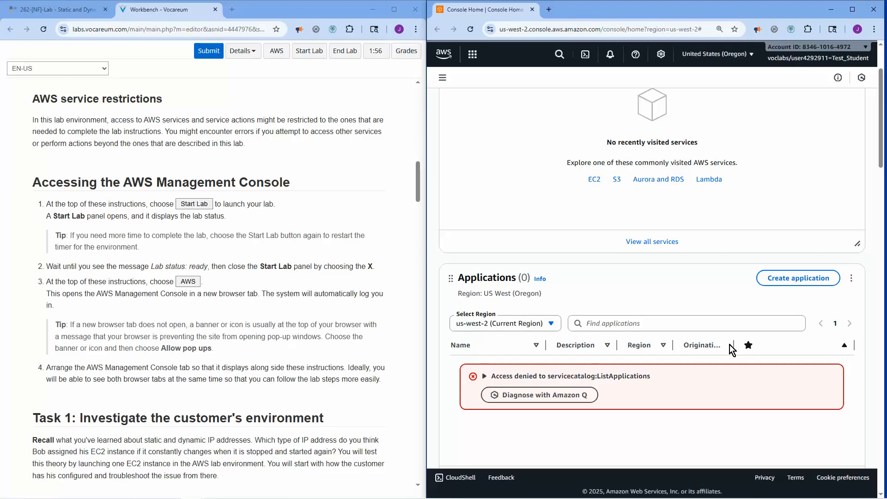
pyautogui.moveTo(882, 161); pyautogui.dragTo(882, 134)
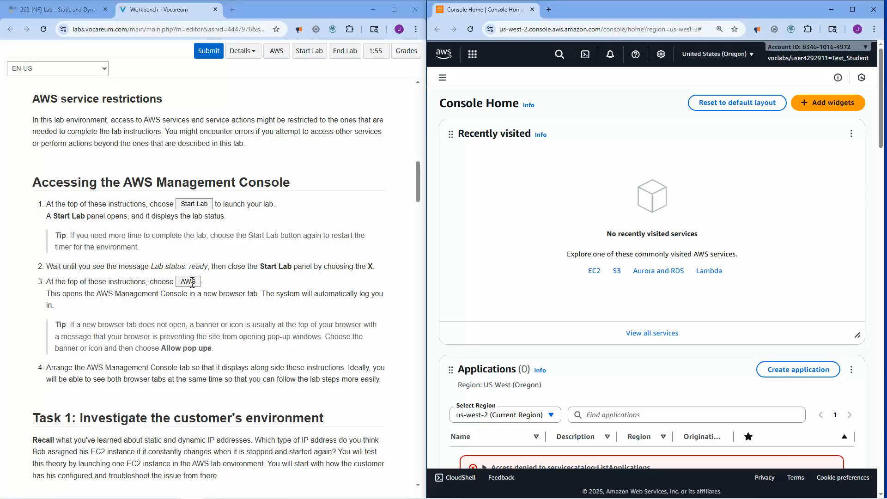
# Read the Task 1 introduction about the customer's changing EC2 IP address, and recheck the architecture diagram
pyautogui.moveTo(419, 178); pyautogui.dragTo(421, 211)
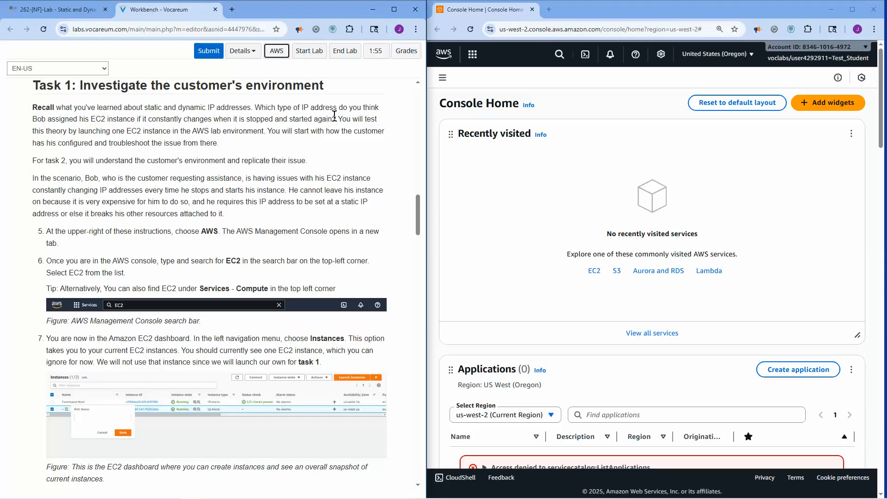
pyautogui.moveTo(338, 119); pyautogui.dragTo(196, 135)
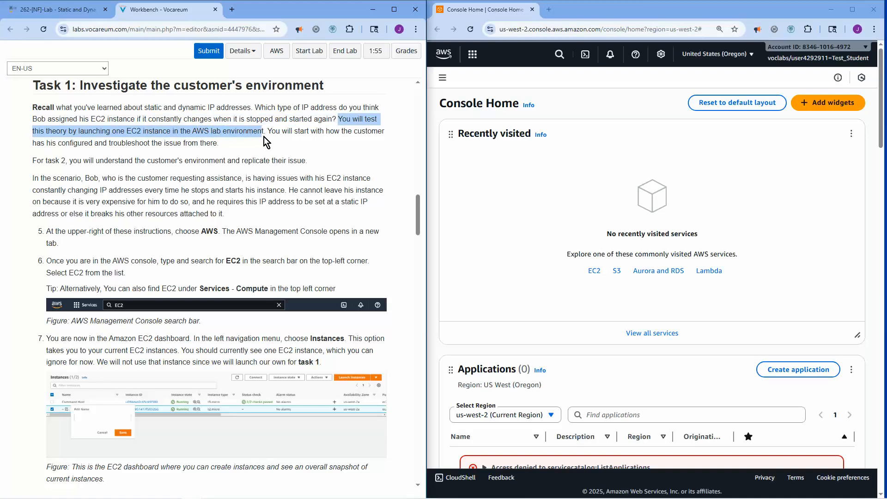
pyautogui.moveTo(266, 137); pyautogui.dragTo(295, 144)
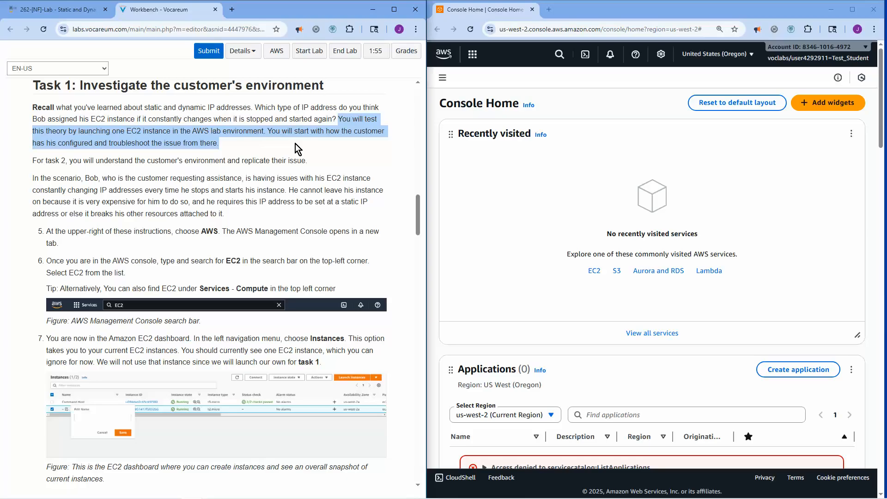
pyautogui.moveTo(418, 207); pyautogui.dragTo(408, 126)
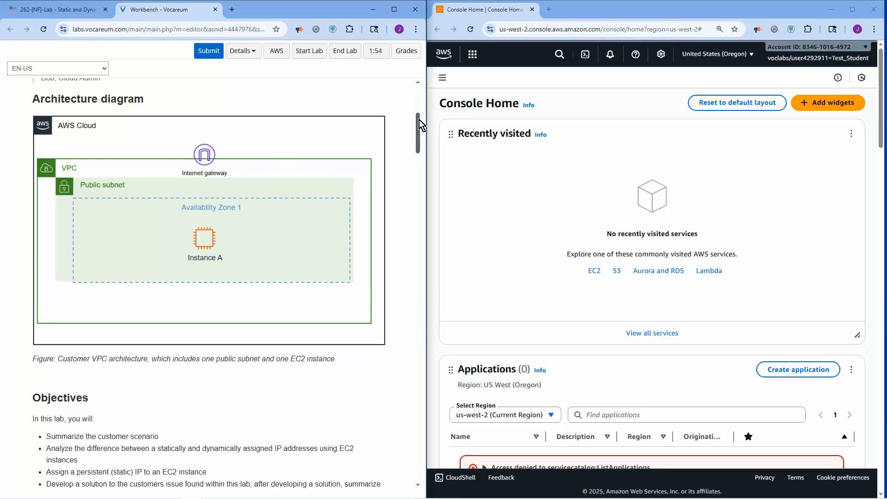
pyautogui.moveTo(418, 120); pyautogui.dragTo(420, 200)
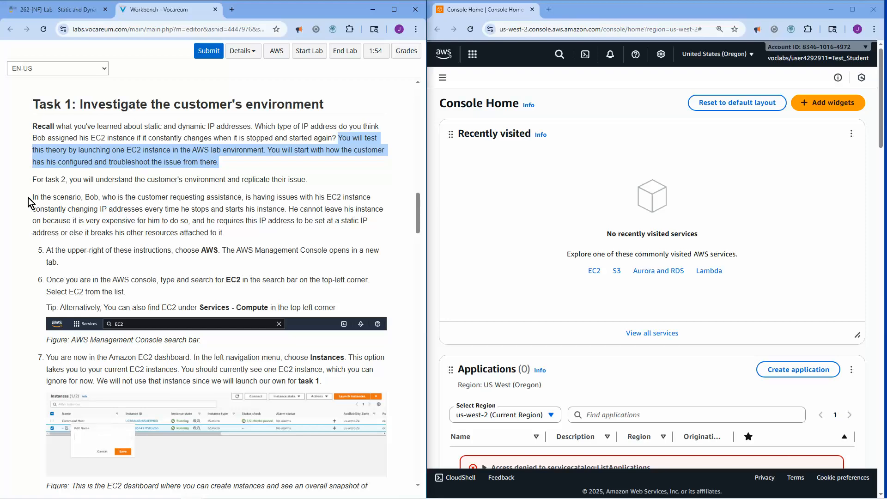
pyautogui.moveTo(32, 198); pyautogui.dragTo(214, 220)
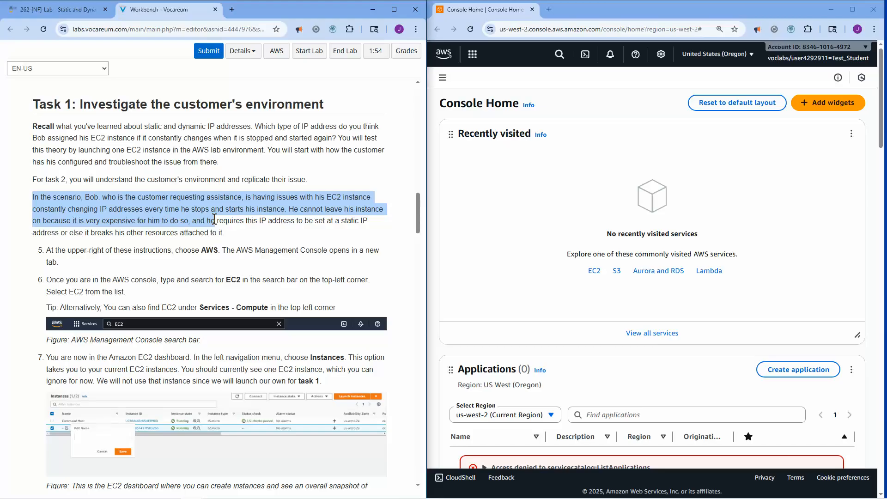
pyautogui.moveTo(224, 223); pyautogui.dragTo(201, 236)
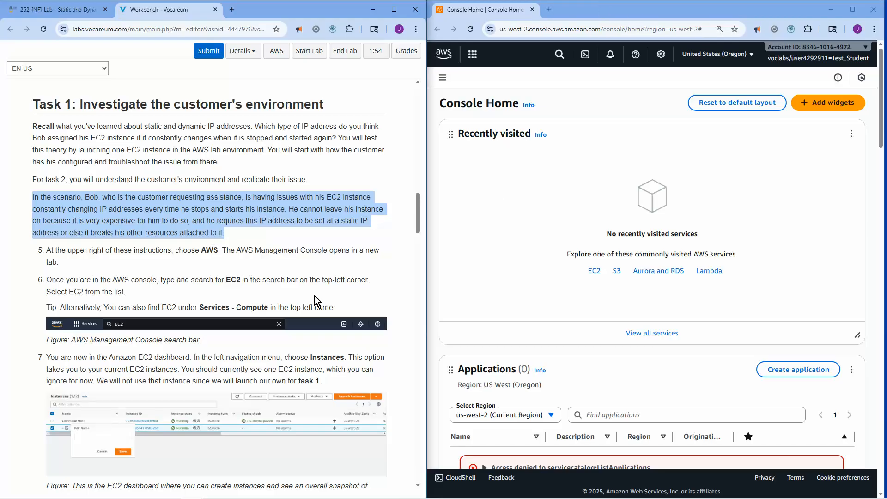
# View the Compute category in the console's list of AWS services, and close the list
pyautogui.click(473, 55)
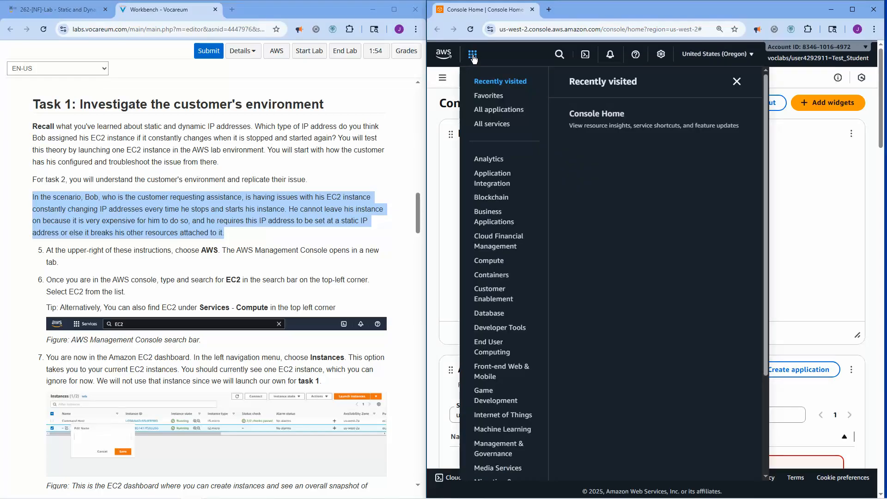
pyautogui.click(491, 261)
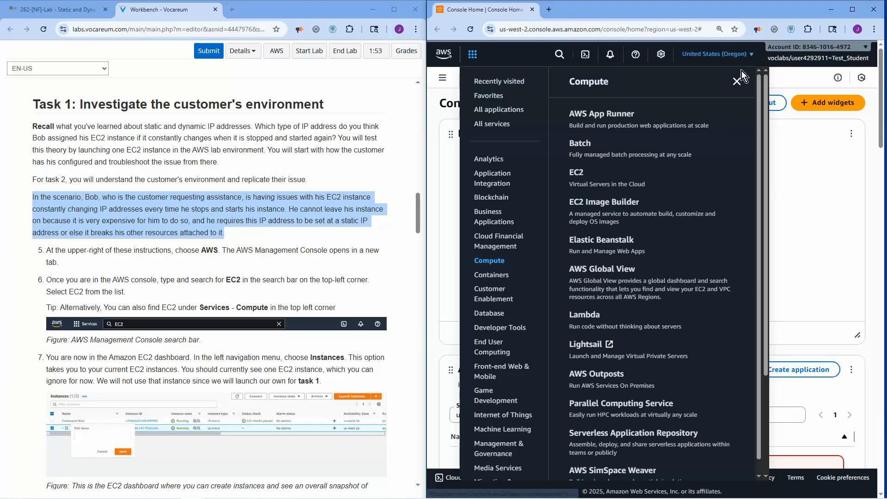
pyautogui.click(737, 82)
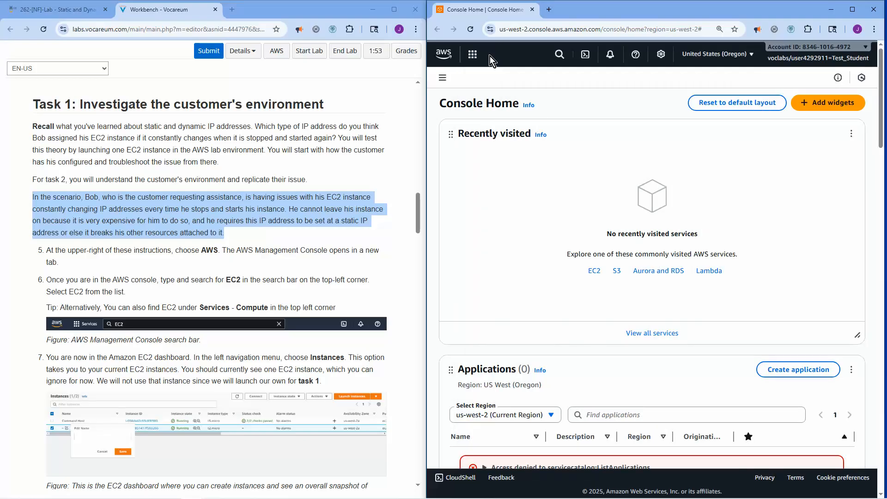
# Search the console for "ec2", mark the EC2 service as a favorite, and close the search
pyautogui.click(560, 55)
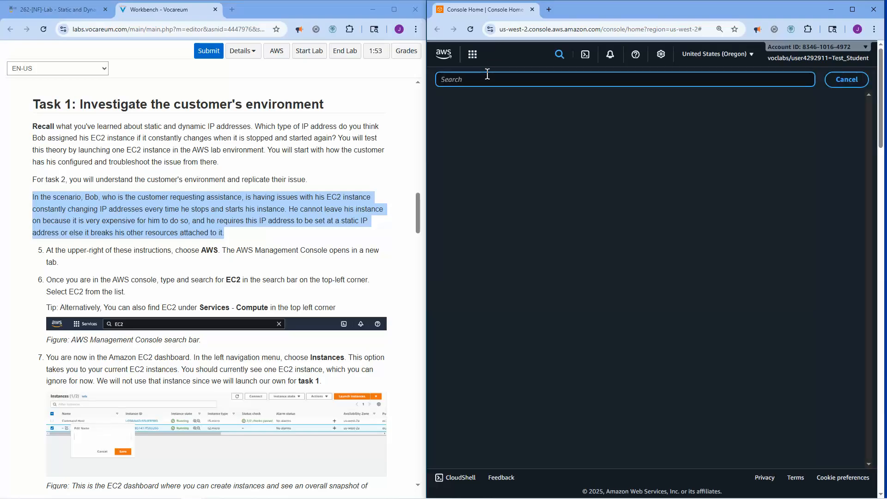
pyautogui.write('ec2')
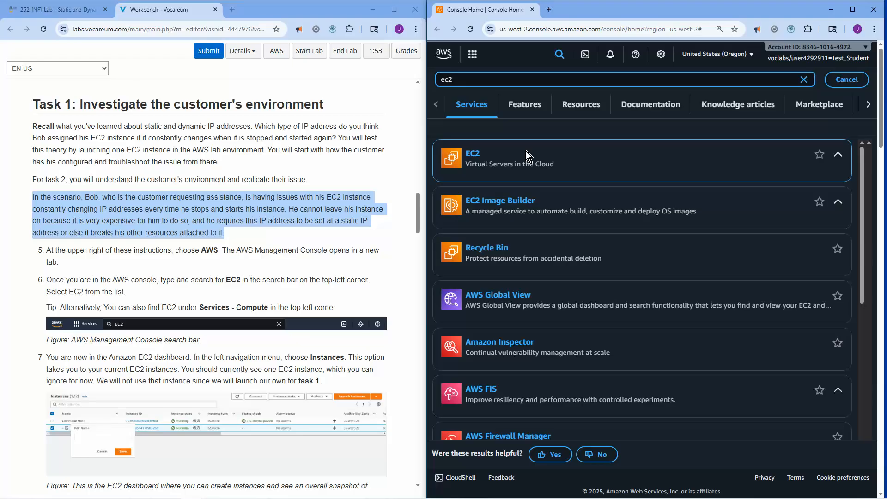
pyautogui.click(819, 158)
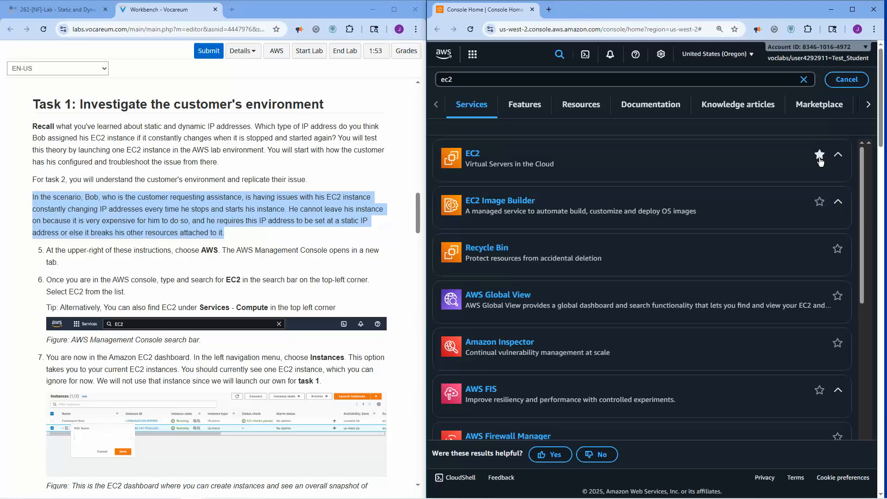
pyautogui.click(535, 63)
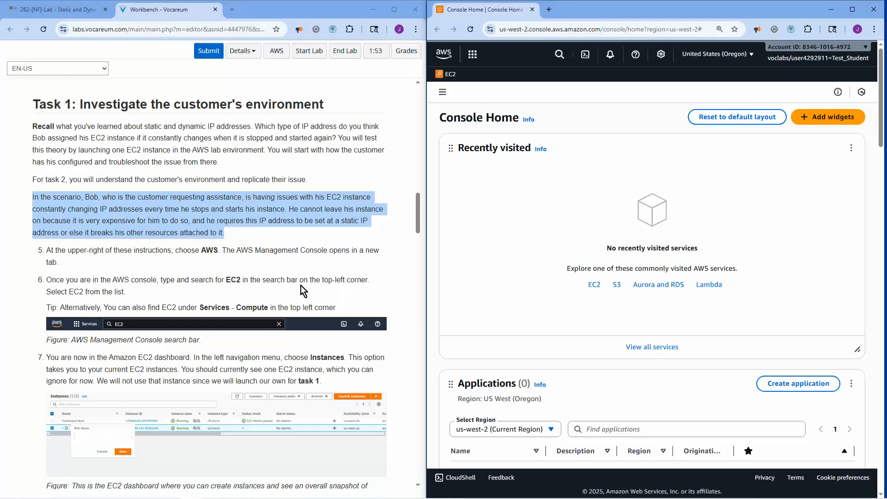
# Following instruction 7 of the lab, open the EC2 dashboard from the favorites and go to the Instances list
pyautogui.moveTo(416, 211); pyautogui.dragTo(417, 229)
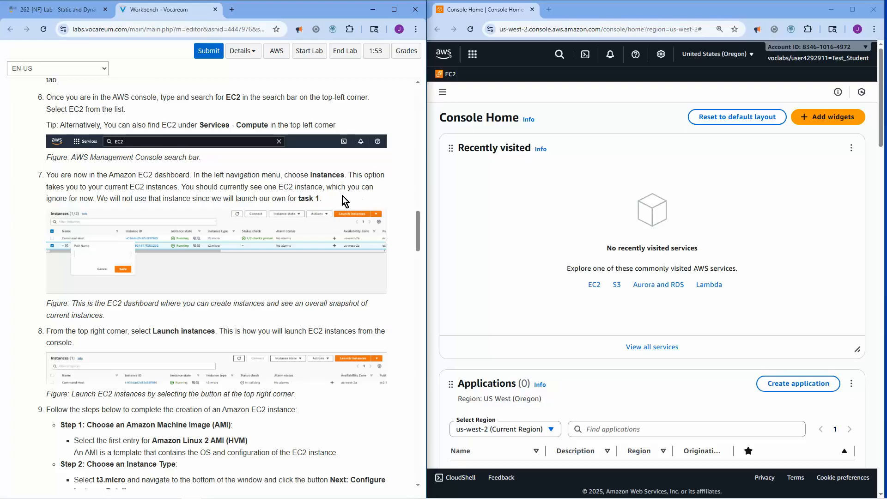
pyautogui.moveTo(143, 174); pyautogui.dragTo(189, 174)
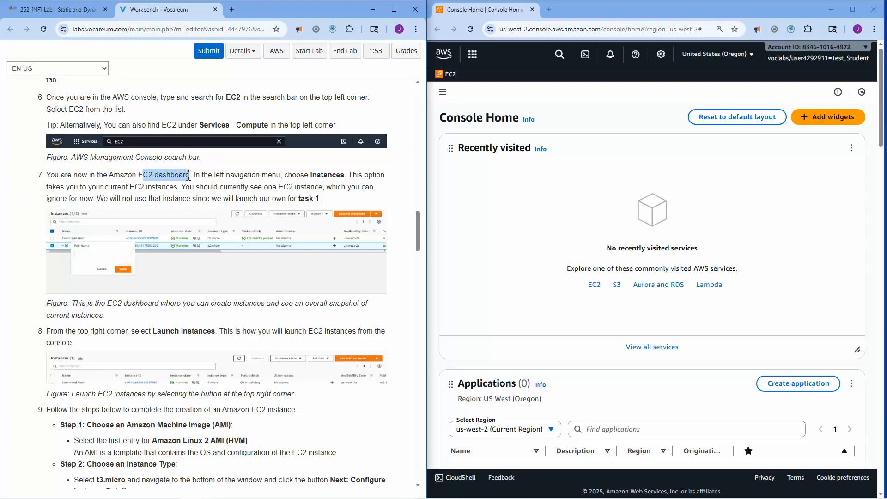
pyautogui.click(450, 75)
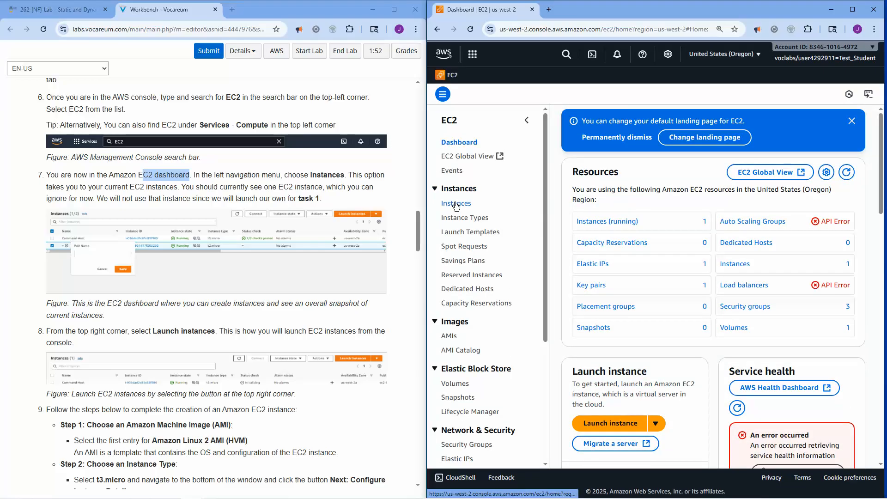
pyautogui.click(456, 204)
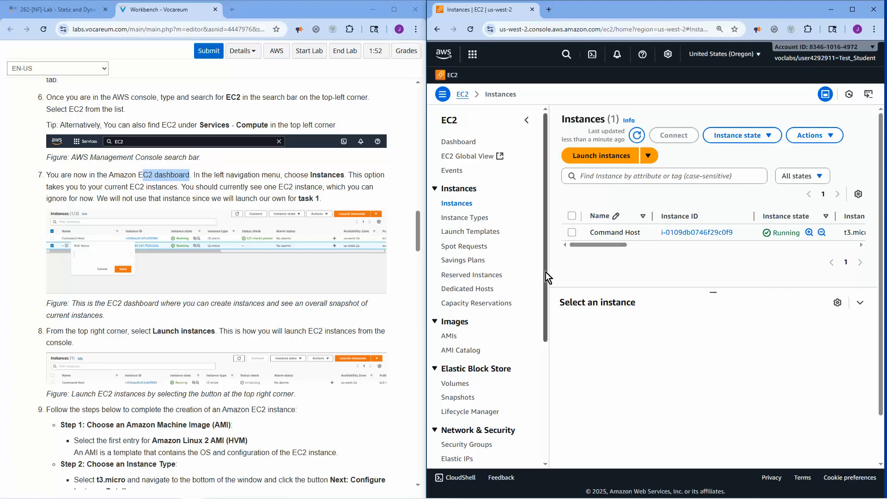
# Read instructions 8 and 9 of the lab, and start launching a new EC2 instance from the Instances list
pyautogui.moveTo(417, 223); pyautogui.dragTo(418, 247)
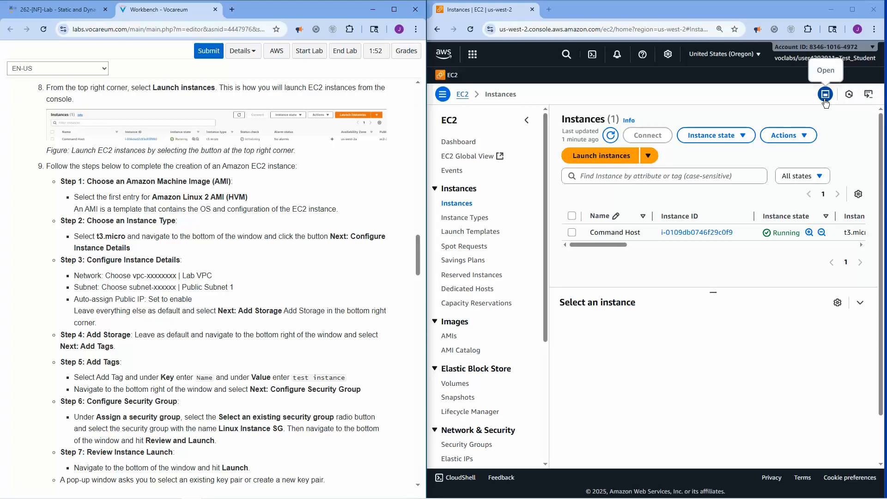
pyautogui.click(582, 158)
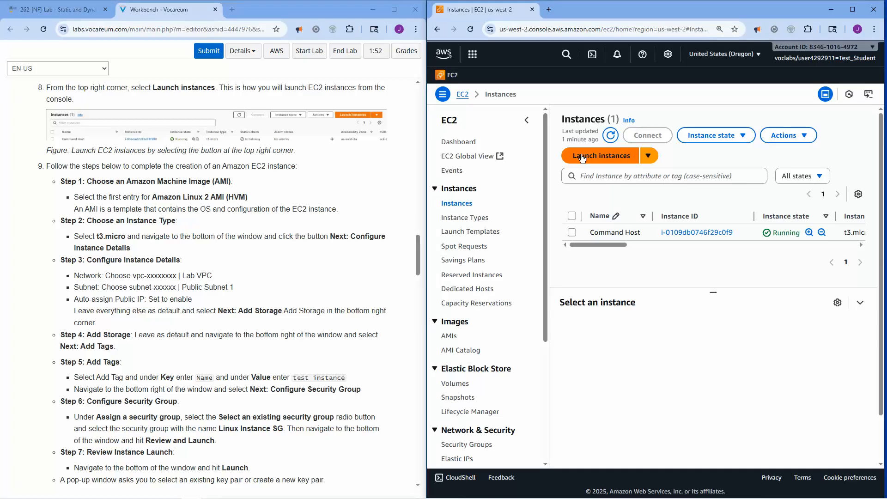
pyautogui.click(582, 157)
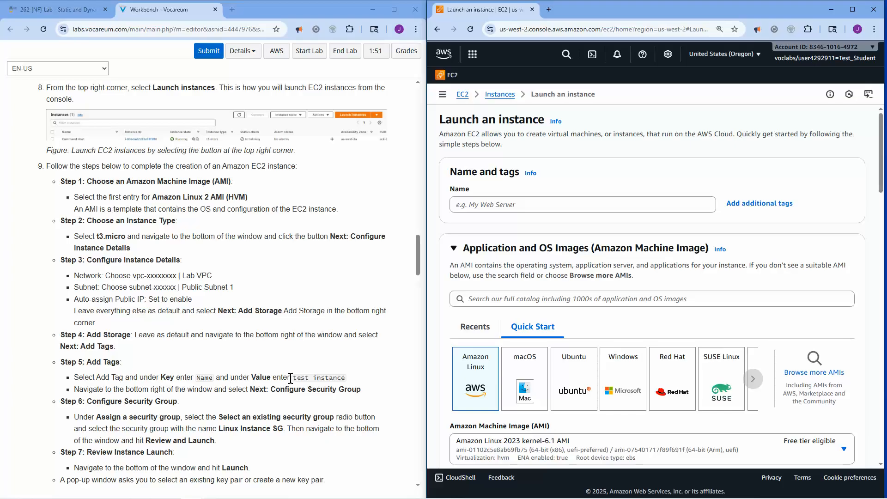
# Name the new instance "test instance", copying the name from Step 5 of the lab instructions
pyautogui.moveTo(292, 378); pyautogui.dragTo(343, 378)
pyautogui.hotkey('ctrl', 'c')
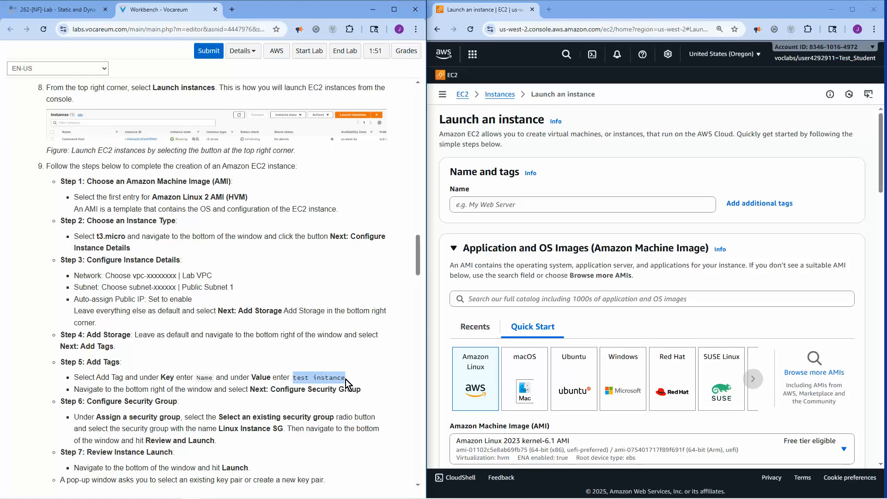
pyautogui.click(482, 204)
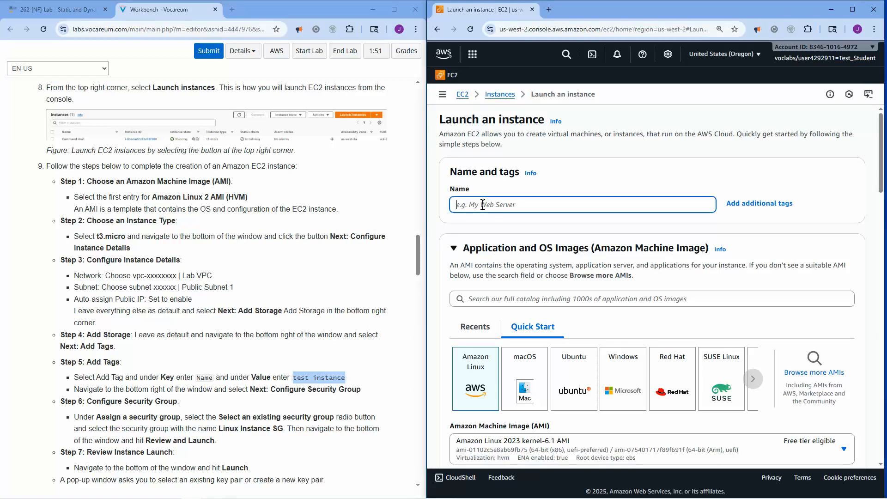
pyautogui.hotkey('ctrl', 'v')
# Review the Amazon Linux AMI choices against Step 1 of the lab, keeping the Amazon Linux 2023 kernel-6.1 AMI
pyautogui.scroll(-1, 882, 153)
pyautogui.moveTo(883, 152); pyautogui.dragTo(881, 147)
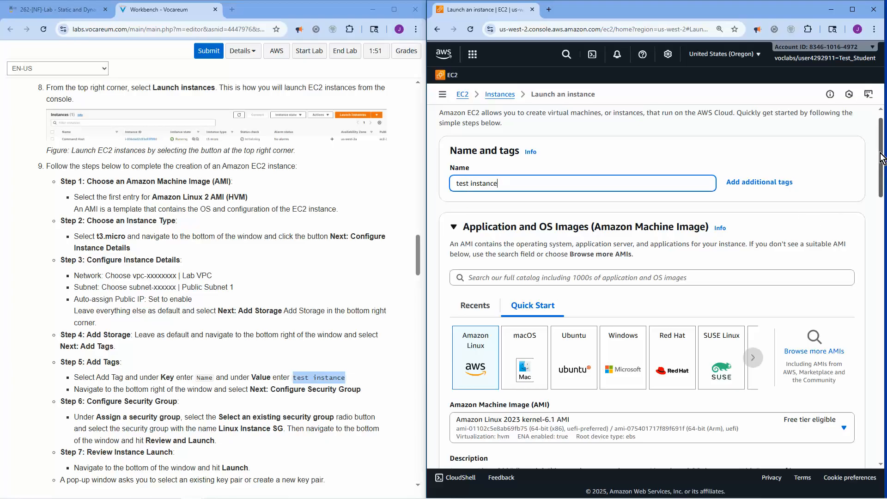
pyautogui.moveTo(882, 159); pyautogui.dragTo(883, 183)
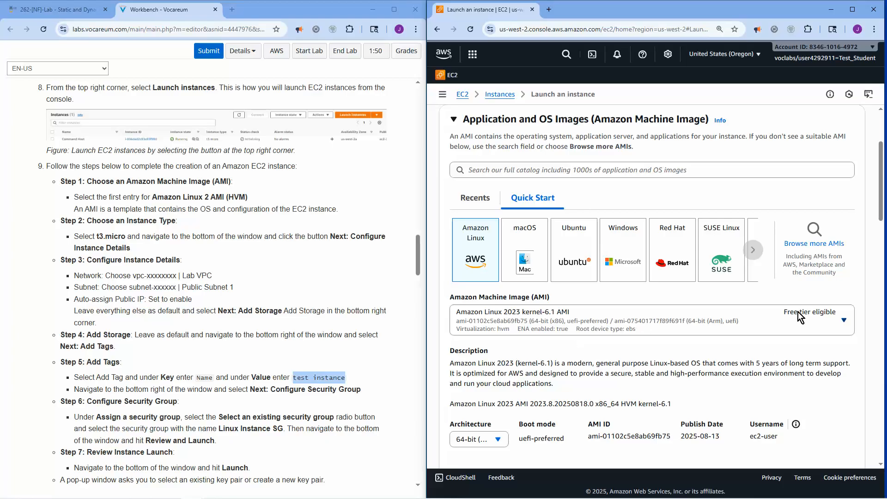
pyautogui.click(842, 321)
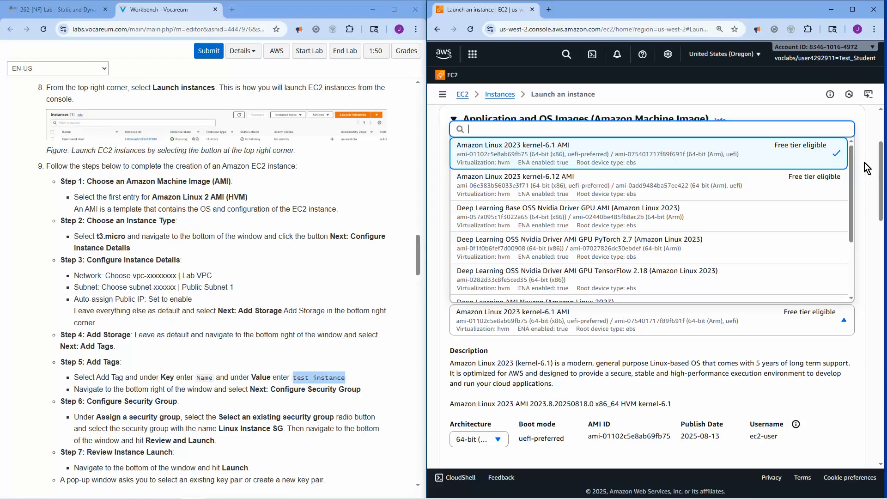
pyautogui.moveTo(855, 166); pyautogui.dragTo(843, 144)
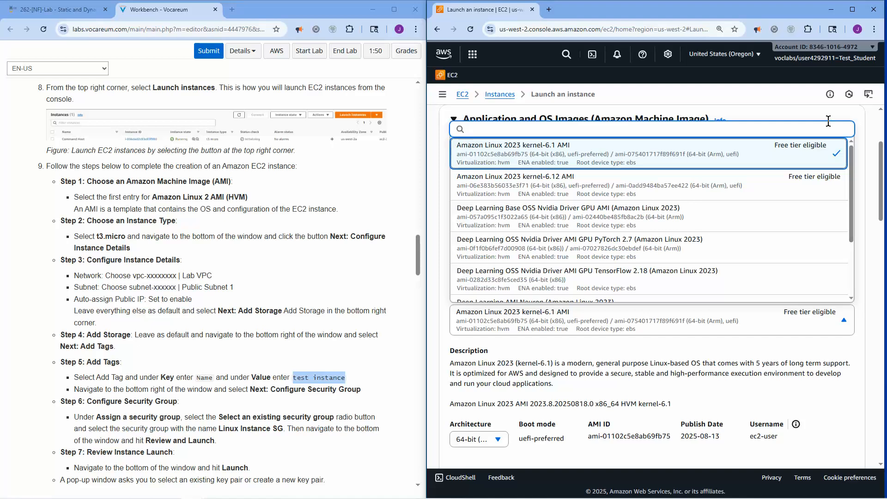
pyautogui.click(785, 95)
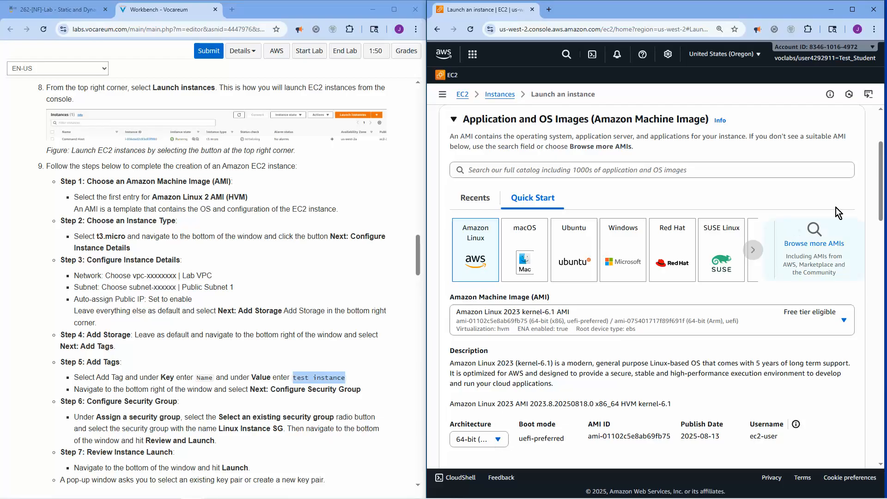
pyautogui.moveTo(882, 190); pyautogui.dragTo(883, 234)
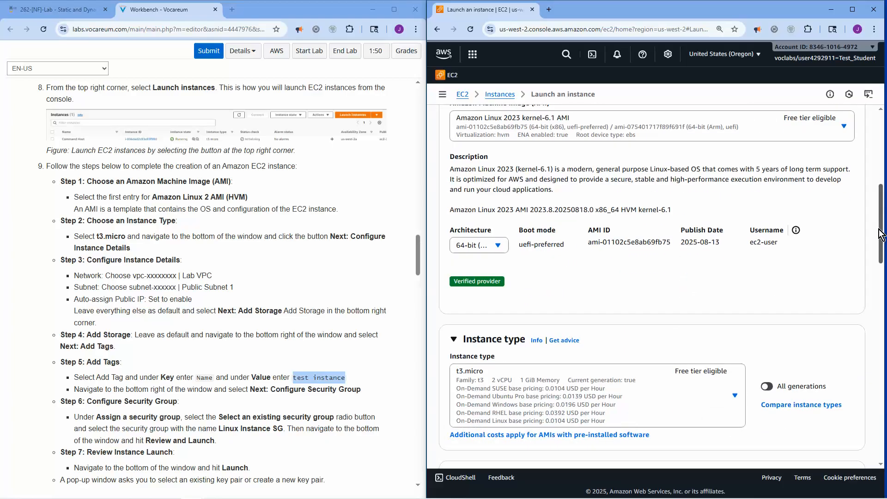
pyautogui.moveTo(52, 185); pyautogui.dragTo(350, 209)
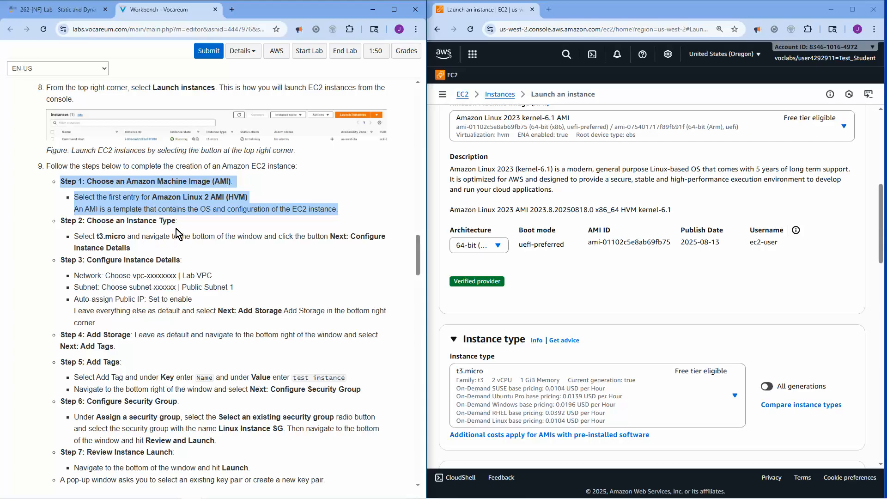
# Check the launch form's instance type against the t3.micro requirement in Step 2 of the lab
pyautogui.moveTo(94, 237); pyautogui.dragTo(125, 238)
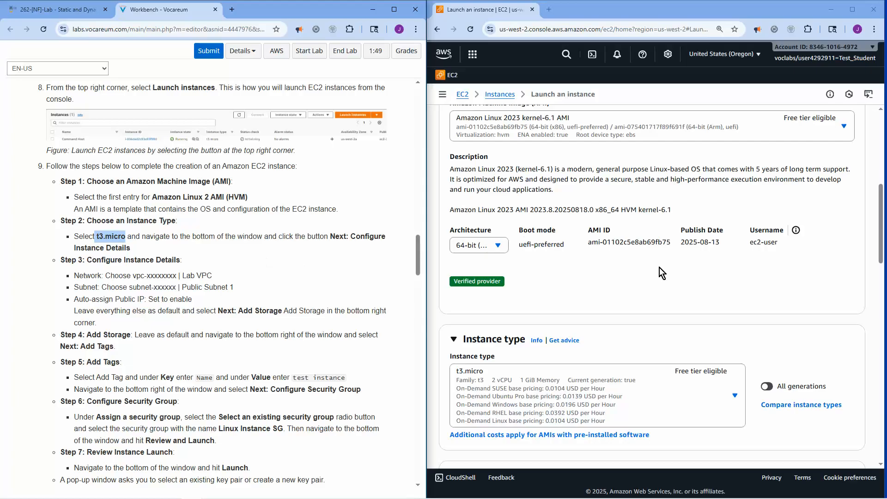
pyautogui.moveTo(883, 224); pyautogui.dragTo(873, 292)
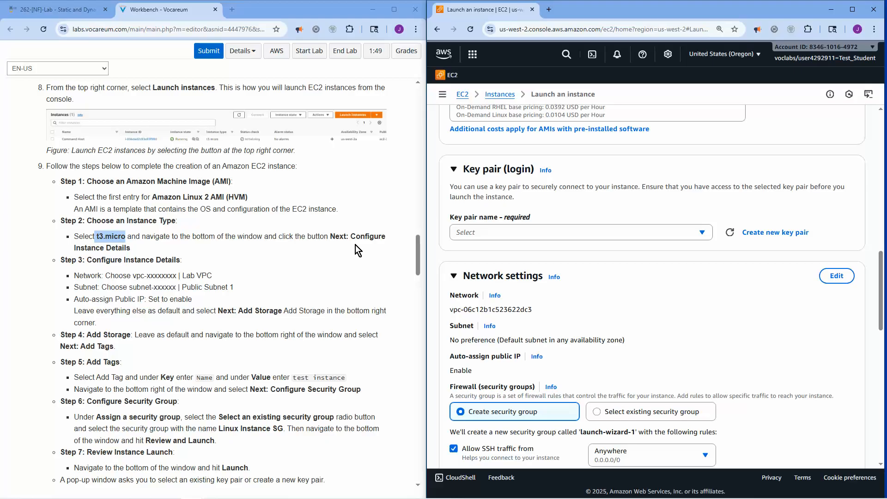
pyautogui.moveTo(883, 272); pyautogui.dragTo(881, 240)
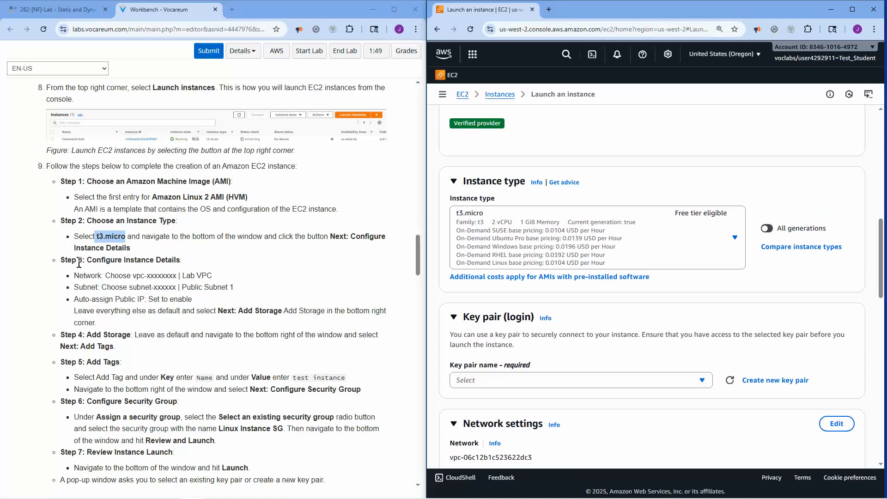
pyautogui.click(55, 243)
pyautogui.moveTo(56, 243); pyautogui.dragTo(138, 253)
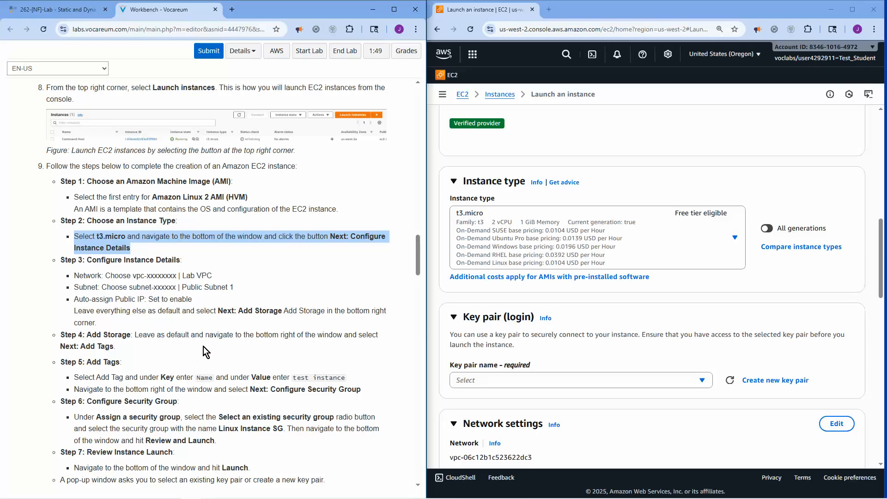
# Find the key pair requirement in the lab instructions, and choose the existing vockey key pair for login
pyautogui.moveTo(419, 257); pyautogui.dragTo(420, 268)
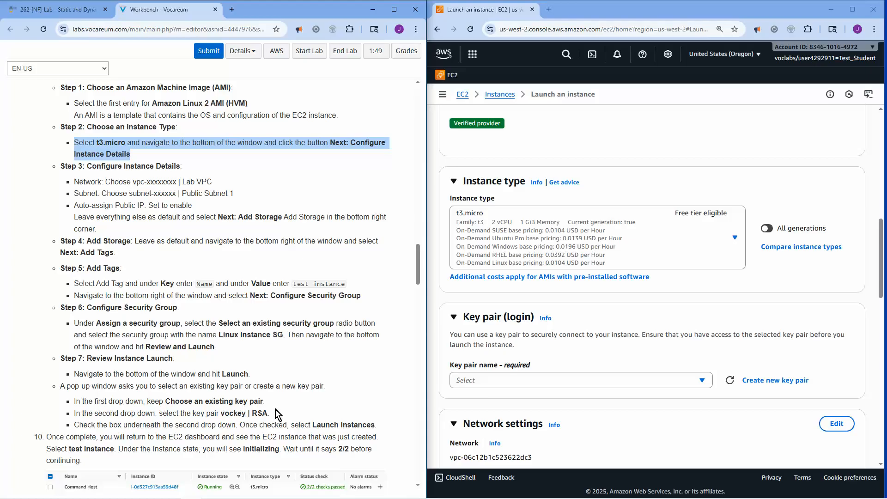
pyautogui.click(701, 380)
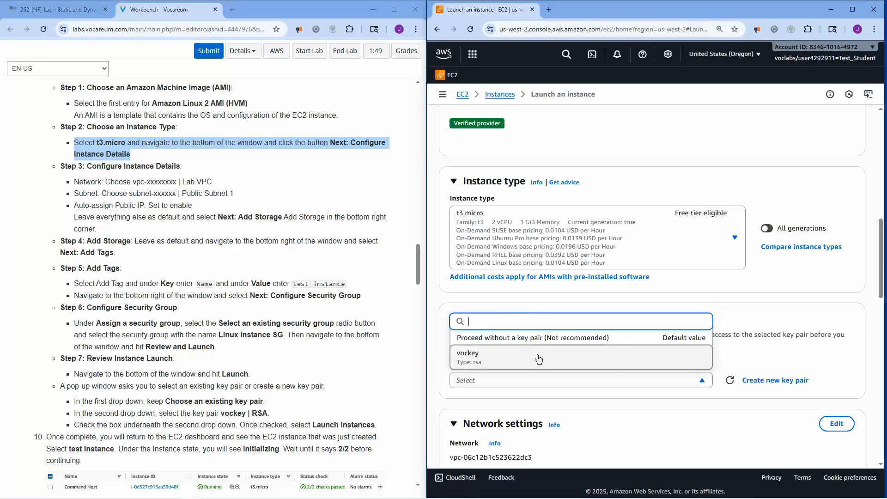
pyautogui.click(479, 356)
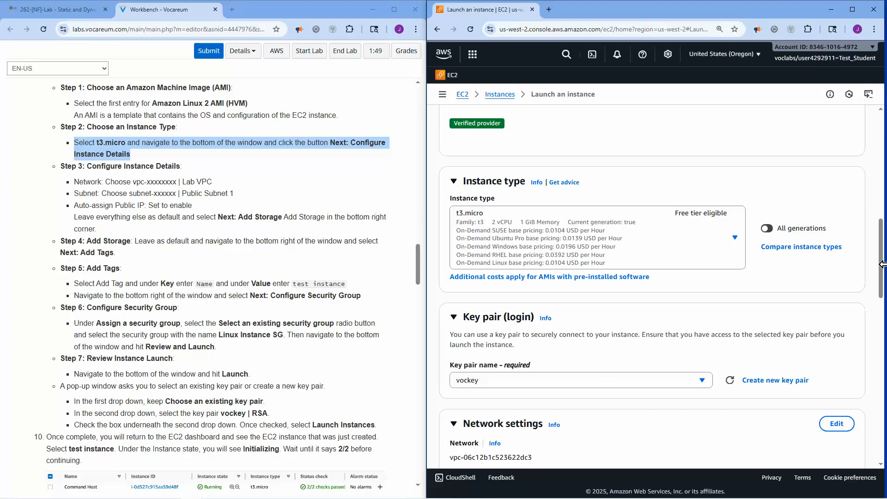
# Following Step 3 of the lab, open the network settings for editing and set the VPC to Lab VPC
pyautogui.moveTo(885, 271); pyautogui.dragTo(884, 298)
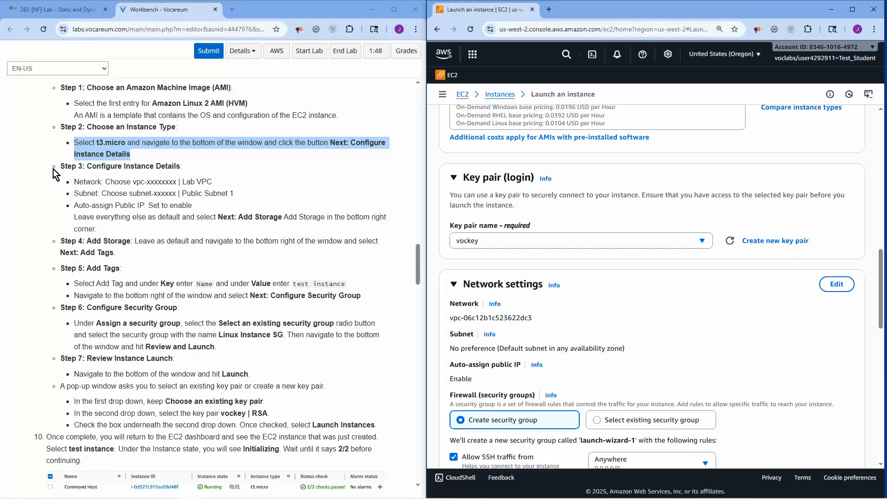
pyautogui.moveTo(59, 166); pyautogui.dragTo(240, 206)
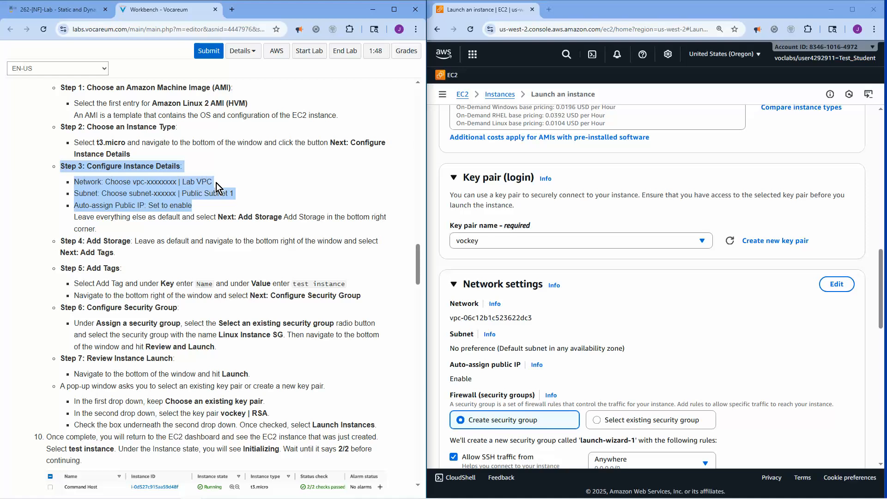
pyautogui.click(831, 289)
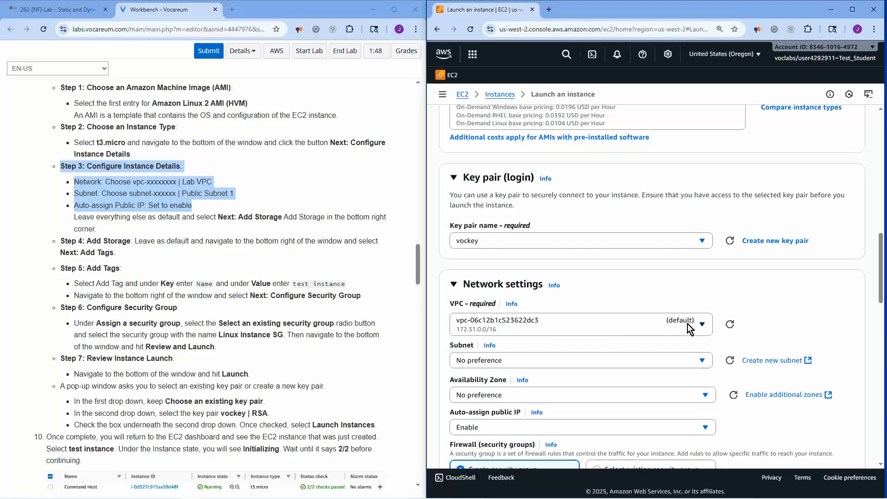
pyautogui.click(705, 325)
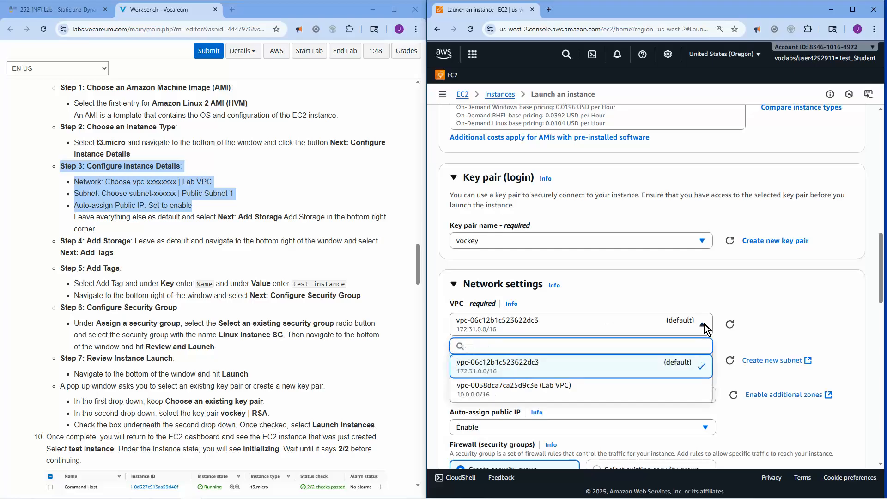
pyautogui.click(546, 391)
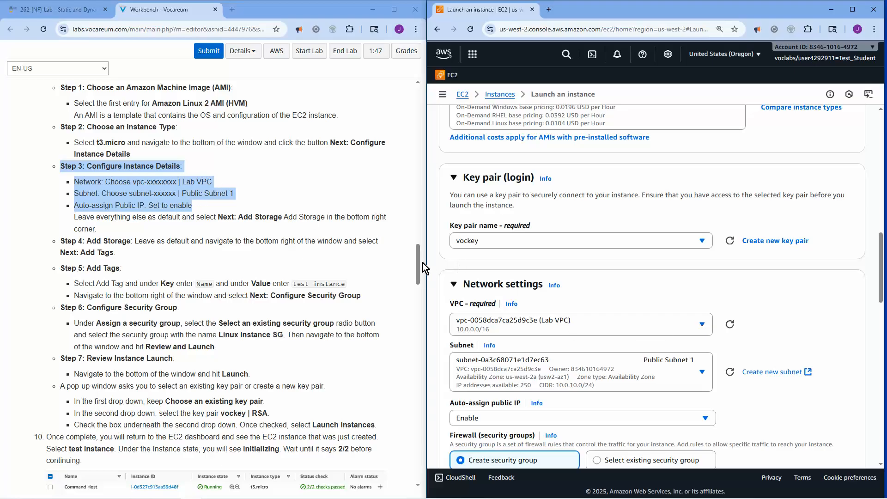
# Recheck the lab's architecture diagram, and choose Public Subnet 1 as the instance's subnet
pyautogui.moveTo(418, 263); pyautogui.dragTo(422, 132)
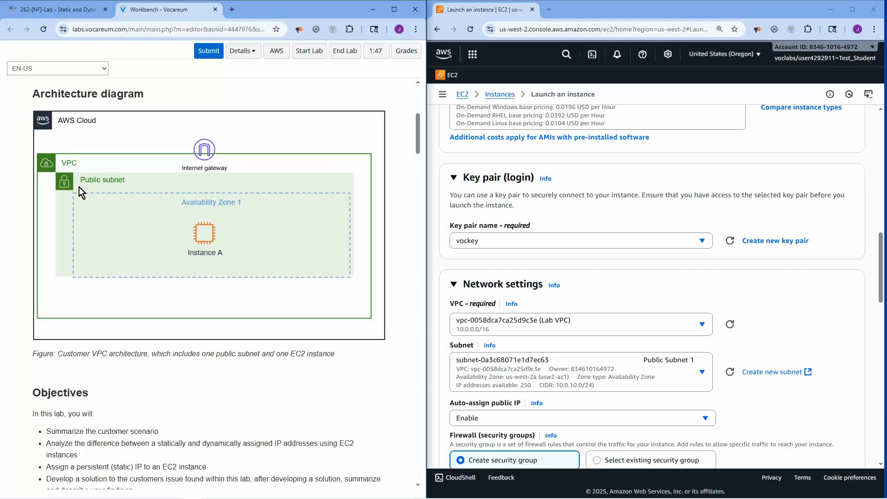
pyautogui.moveTo(418, 132); pyautogui.dragTo(411, 254)
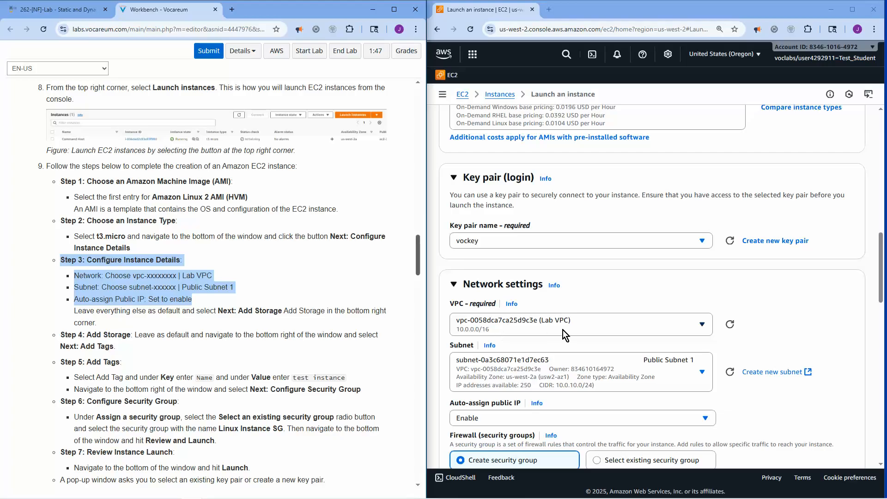
pyautogui.click(701, 373)
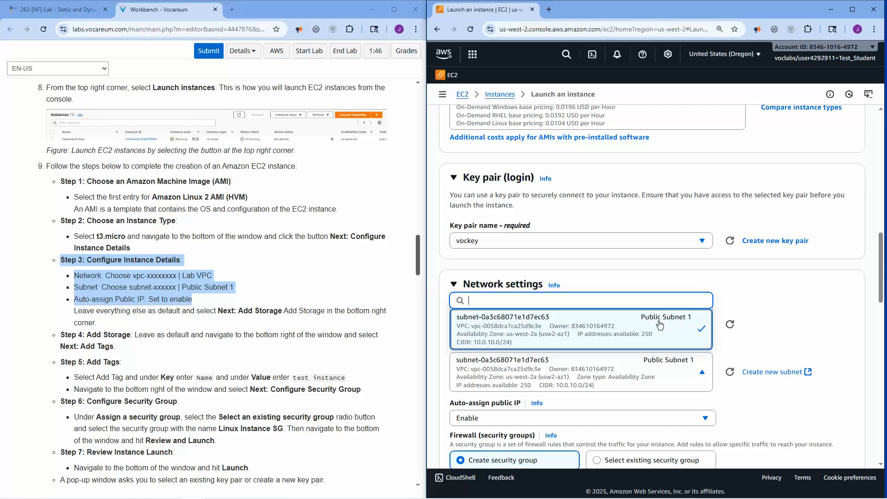
pyautogui.click(660, 325)
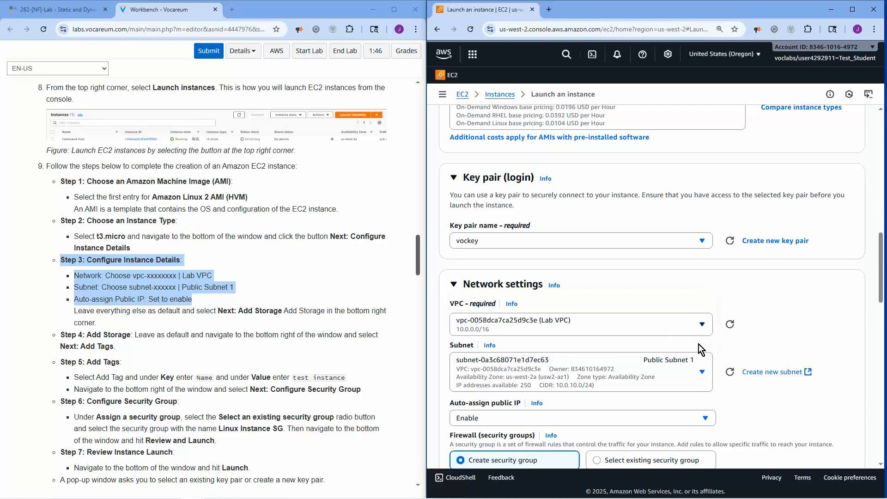
# Following Step 6 of the lab, switch the firewall to an existing security group and choose the LinuxInstanceSG group
pyautogui.moveTo(884, 268); pyautogui.dragTo(883, 296)
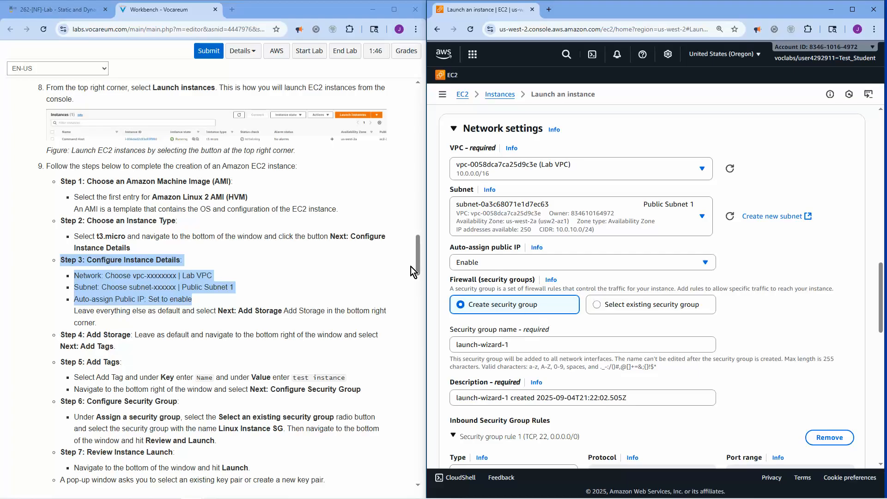
pyautogui.moveTo(417, 248); pyautogui.dragTo(418, 257)
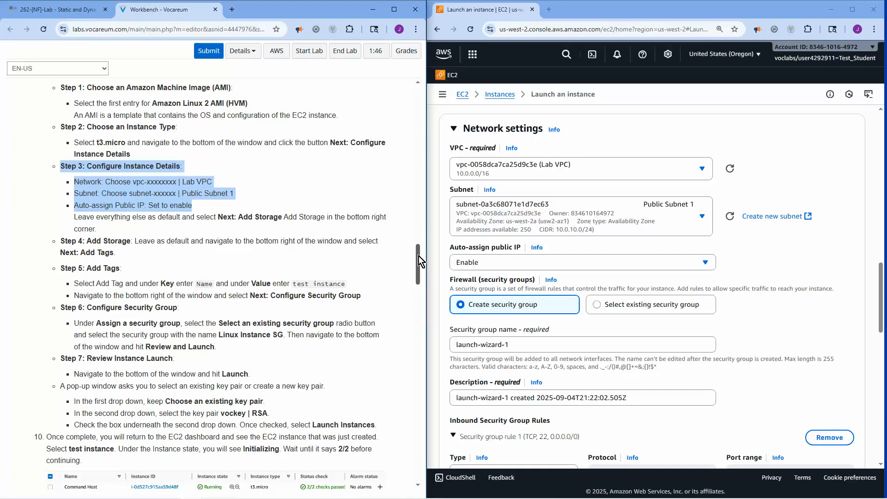
pyautogui.moveTo(418, 254)
pyautogui.mouseDown()
pyautogui.moveTo(416, 350)
pyautogui.moveTo(418, 251)
pyautogui.mouseUp()
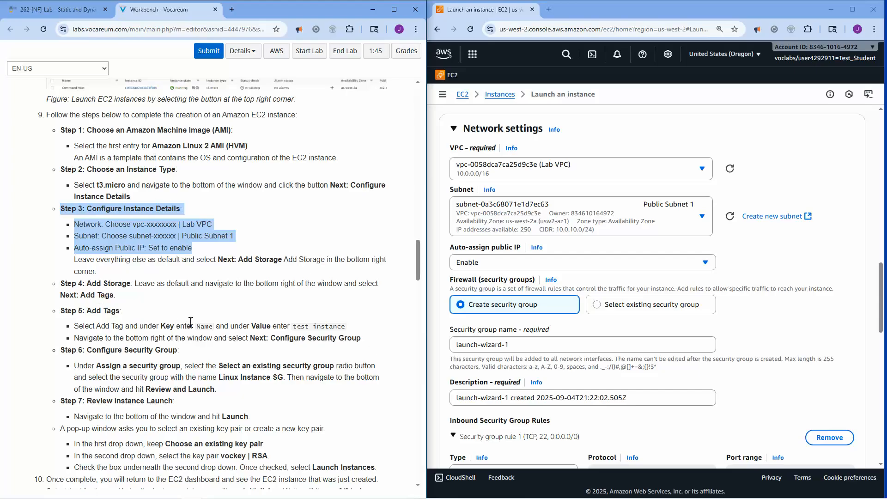
pyautogui.moveTo(251, 338); pyautogui.dragTo(268, 351)
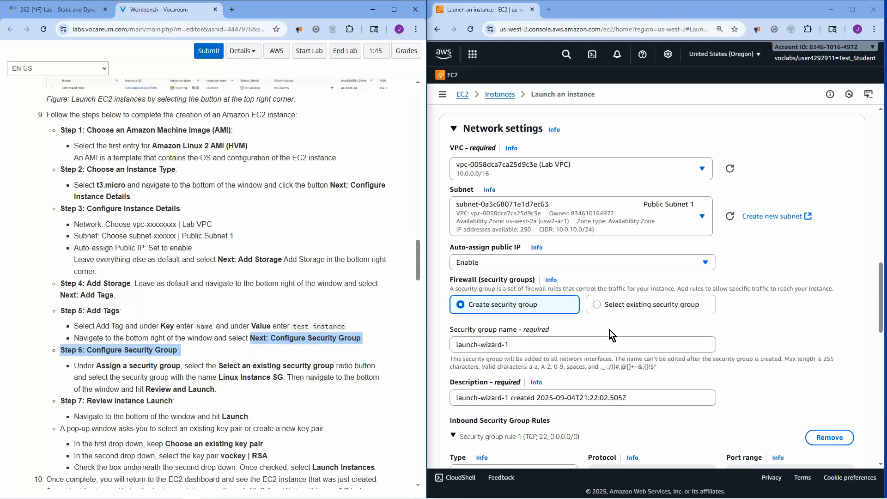
pyautogui.click(597, 305)
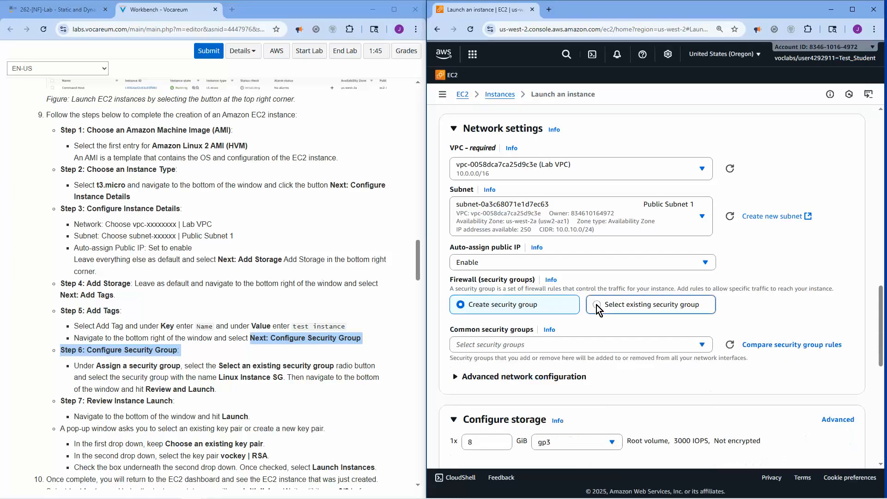
pyautogui.click(702, 345)
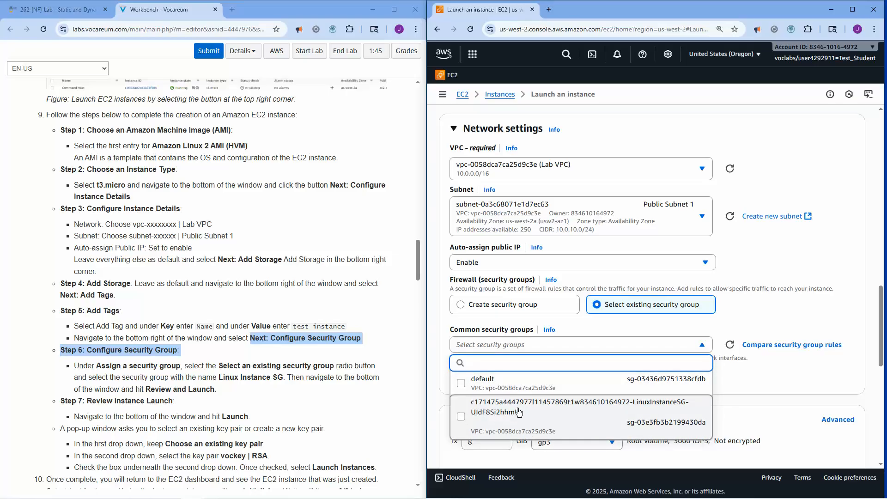
pyautogui.click(462, 420)
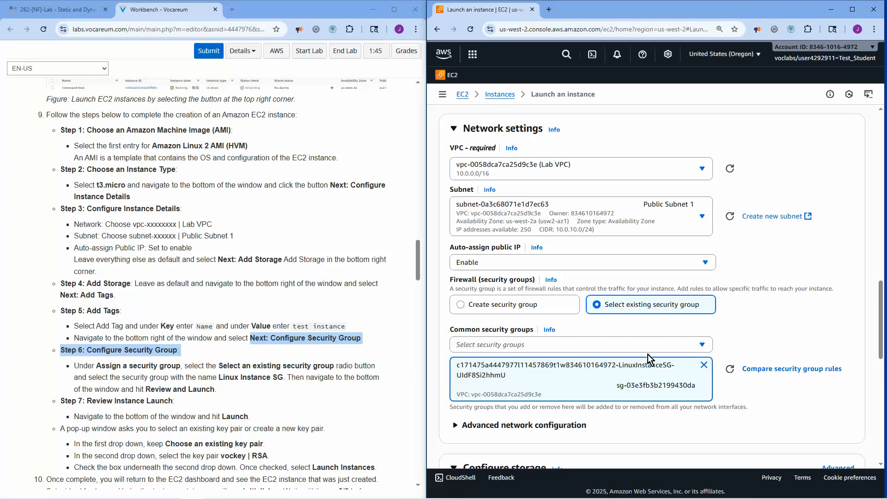
# Keep the default 8 GiB storage and one instance, check Step 7 of the lab, and launch the instance
pyautogui.moveTo(882, 294); pyautogui.dragTo(883, 335)
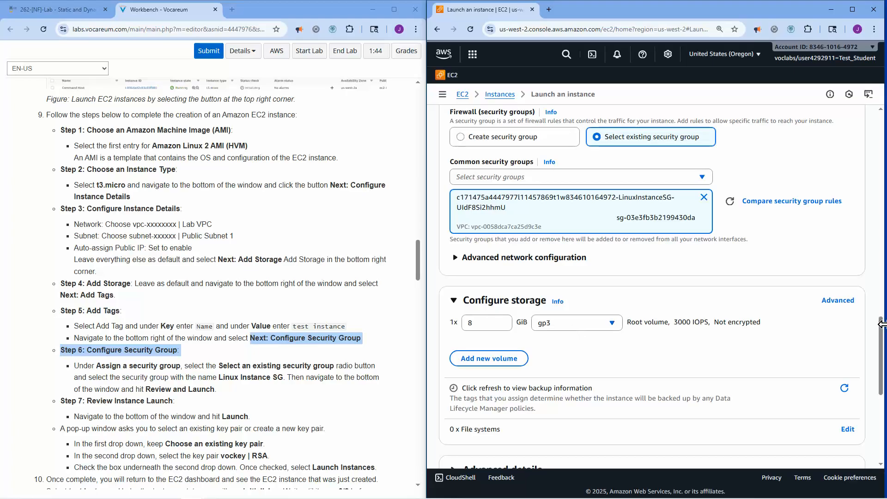
pyautogui.scroll(-2, 882, 329)
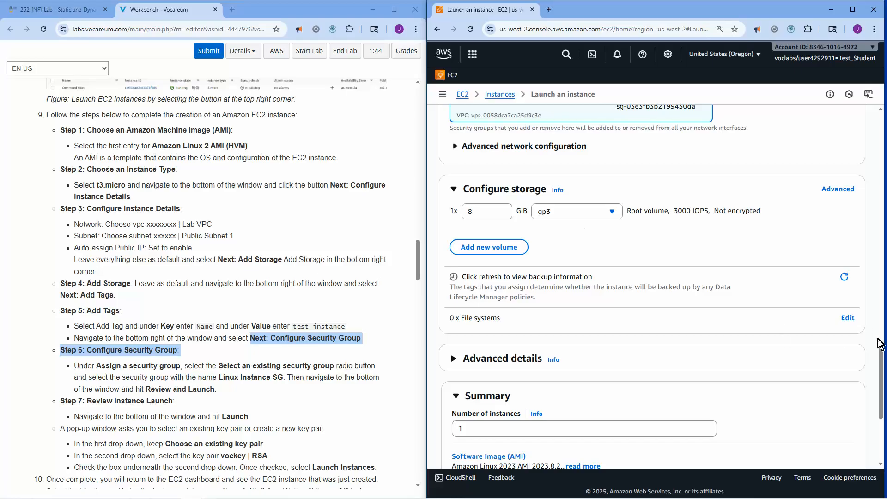
pyautogui.moveTo(882, 356); pyautogui.dragTo(884, 373)
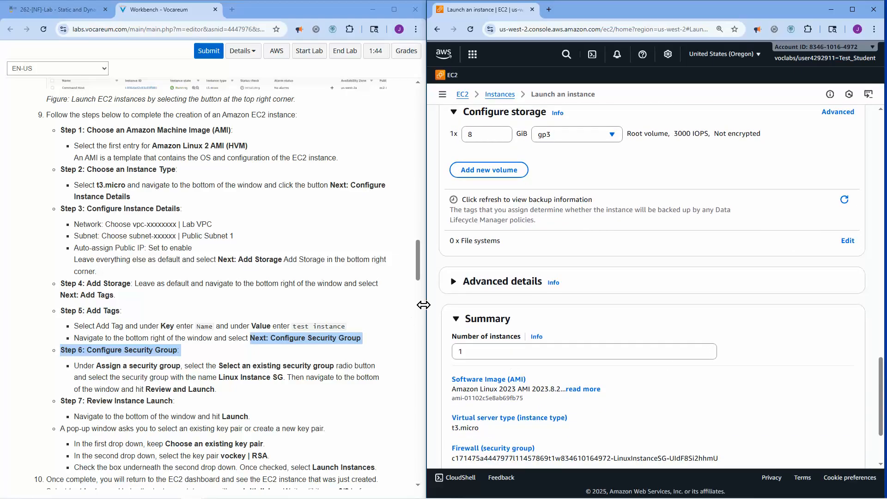
pyautogui.moveTo(418, 271); pyautogui.dragTo(421, 290)
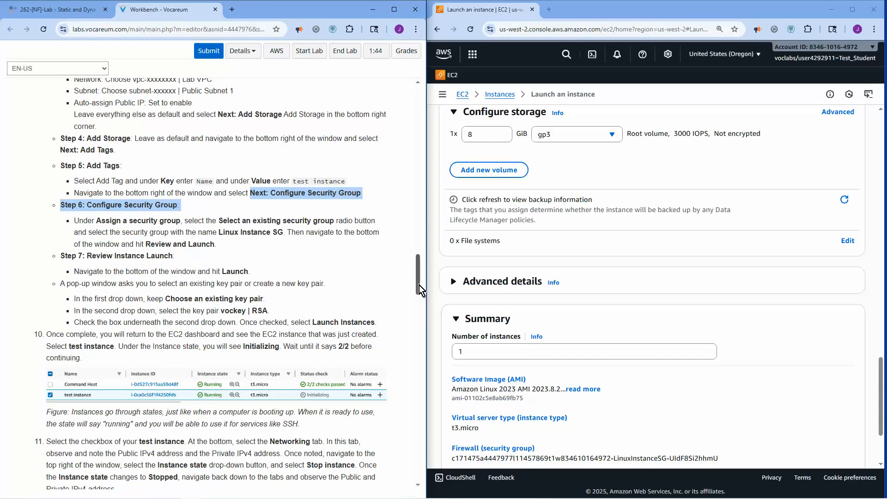
pyautogui.moveTo(420, 290); pyautogui.dragTo(420, 293)
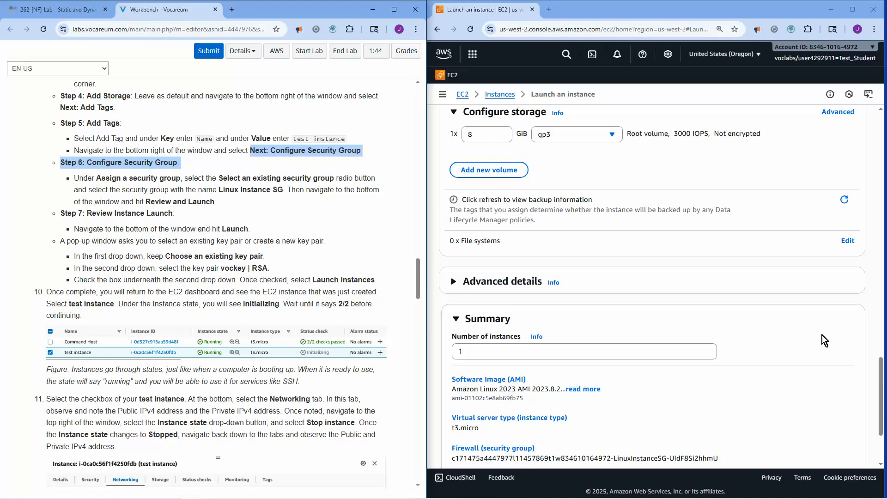
pyautogui.moveTo(883, 372); pyautogui.dragTo(884, 402)
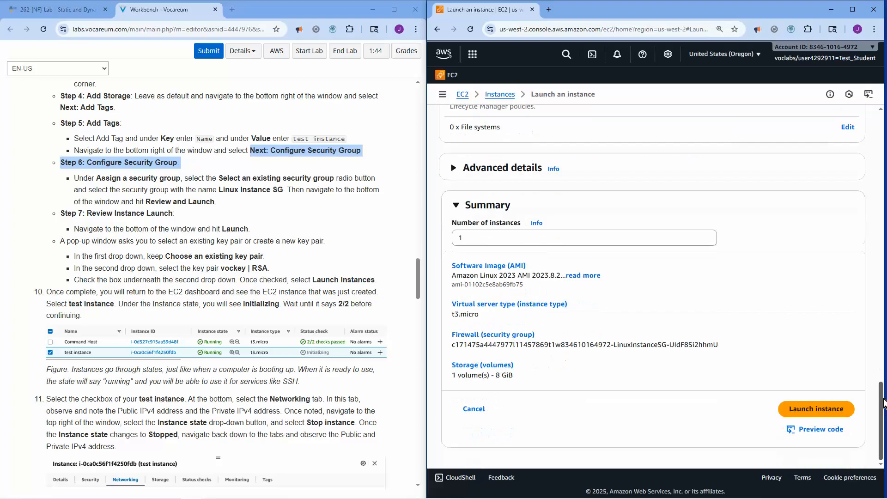
pyautogui.click(814, 409)
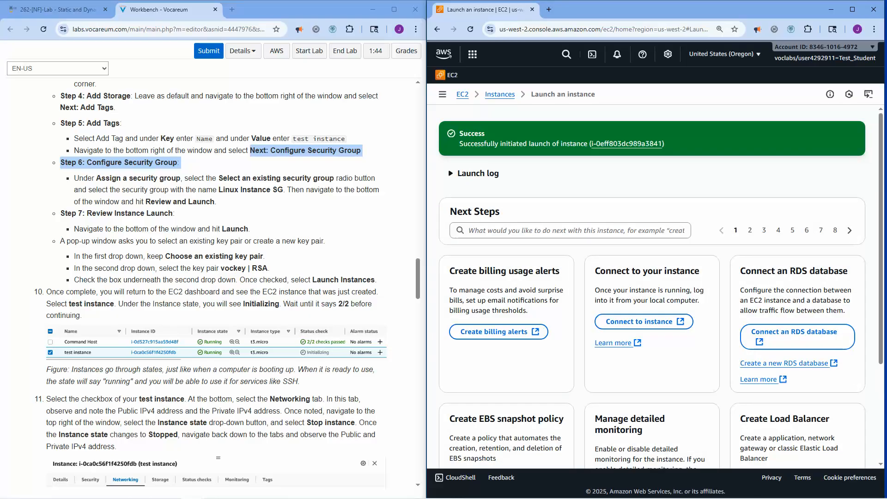
# Return to the instances list, collapse the side navigation, widen the Status check column, and refresh the list
pyautogui.click(500, 97)
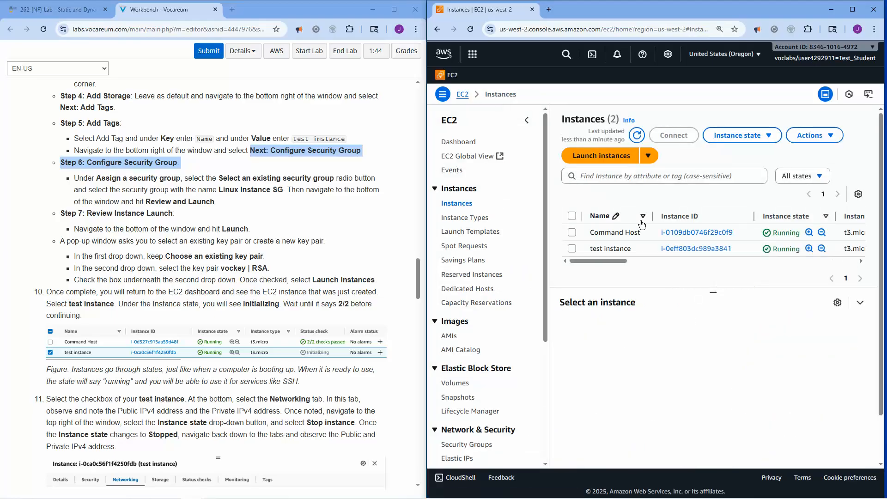
pyautogui.click(526, 120)
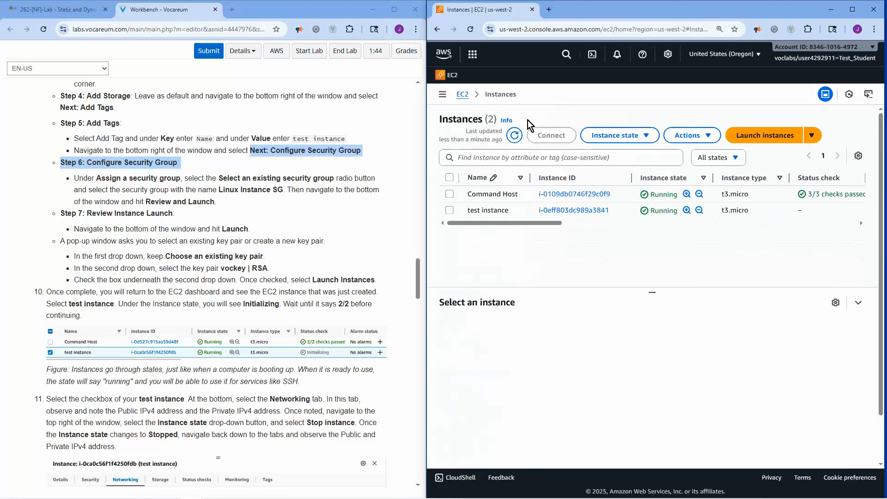
pyautogui.moveTo(539, 221); pyautogui.dragTo(595, 225)
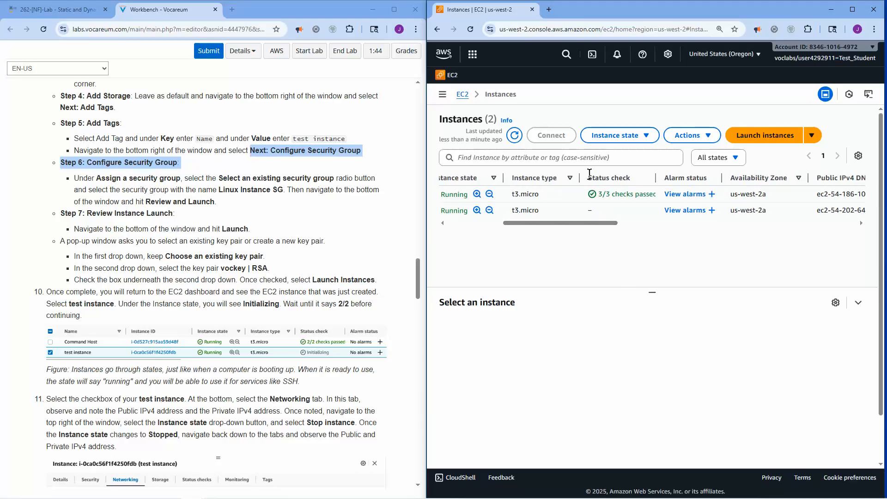
pyautogui.moveTo(653, 182); pyautogui.dragTo(666, 183)
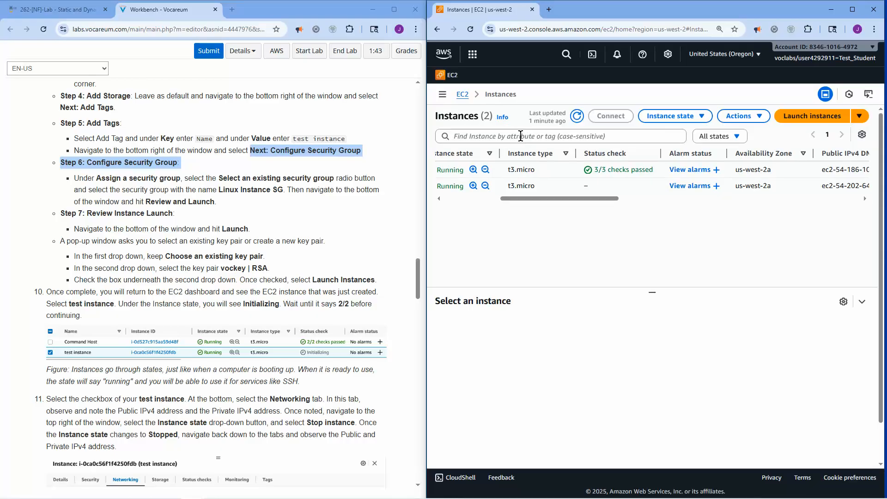
pyautogui.click(577, 116)
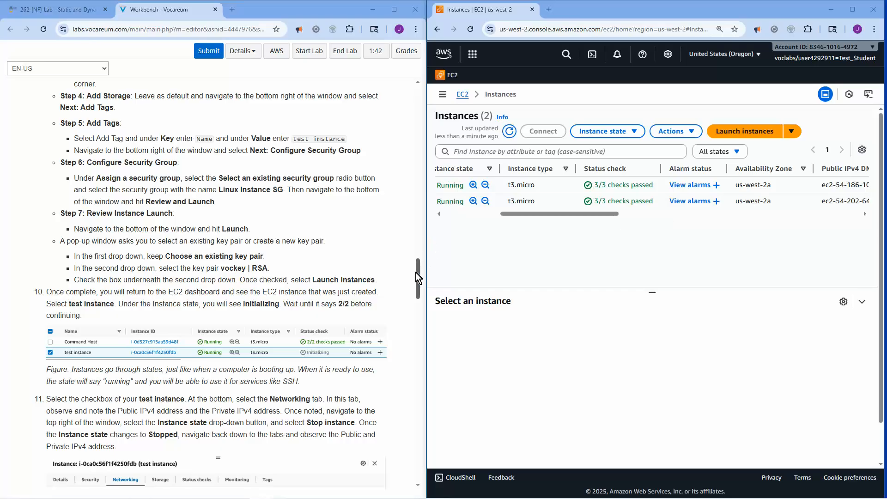
# Following item 11 of the lab, select only test instance and show its networking details
pyautogui.moveTo(418, 276); pyautogui.dragTo(419, 306)
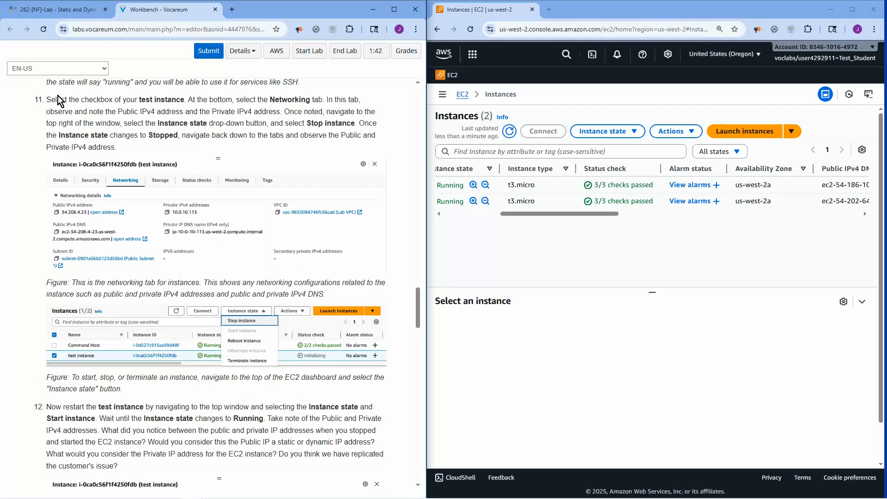
pyautogui.moveTo(46, 99); pyautogui.dragTo(185, 102)
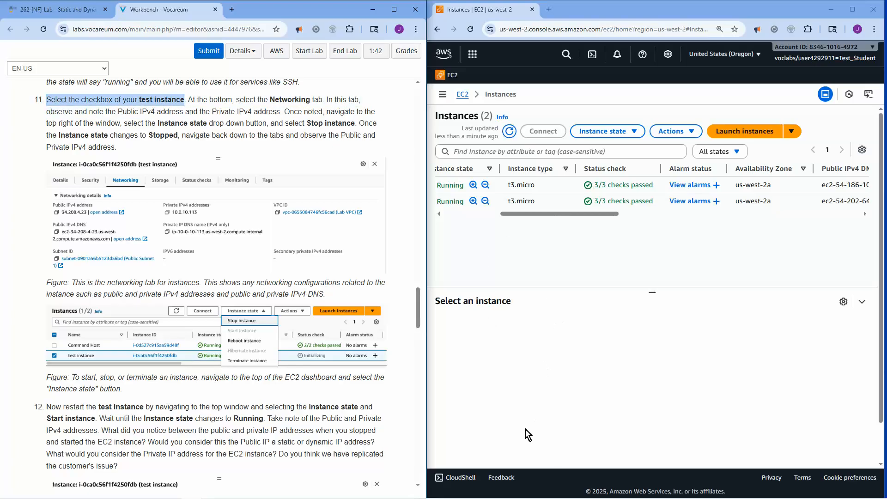
pyautogui.click(574, 14)
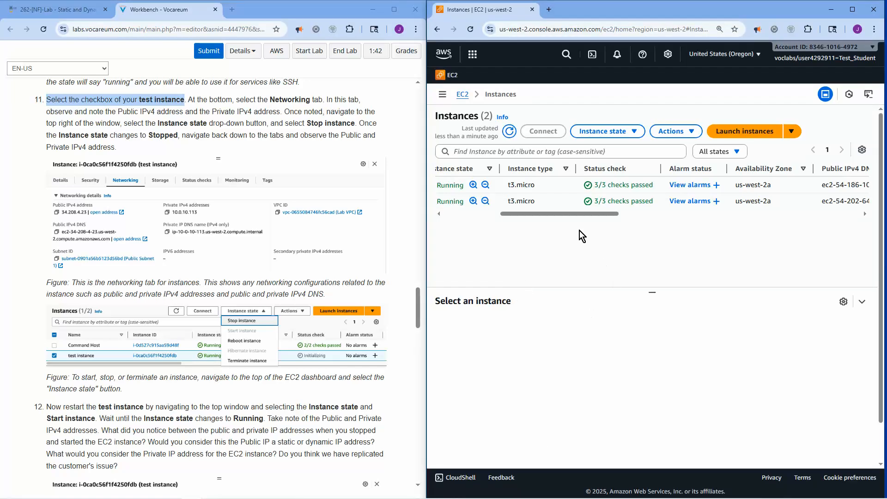
pyautogui.moveTo(563, 215); pyautogui.dragTo(504, 226)
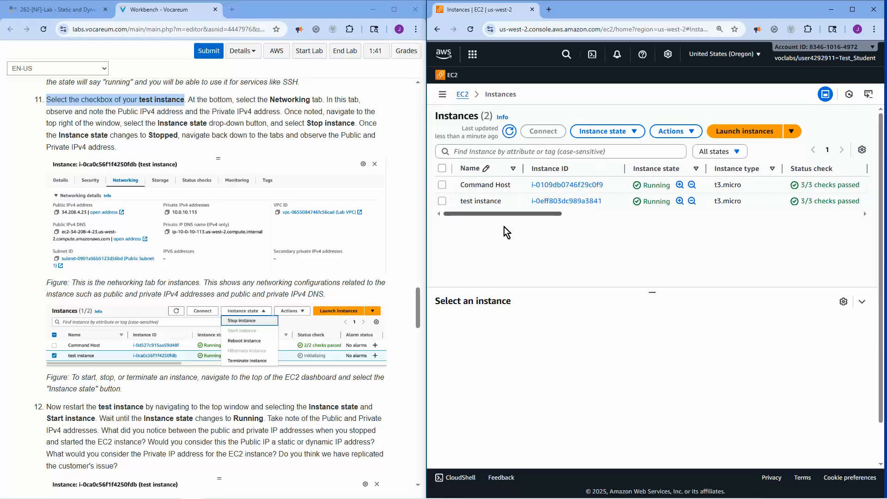
pyautogui.click(445, 201)
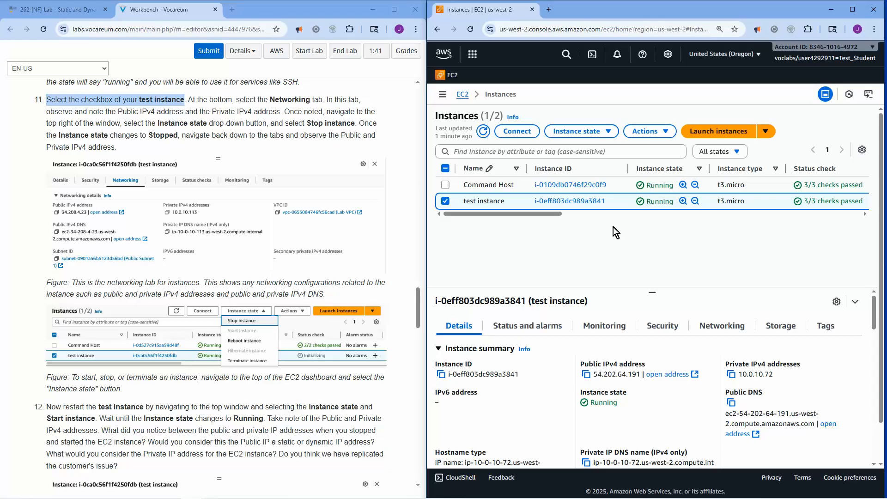
pyautogui.click(712, 329)
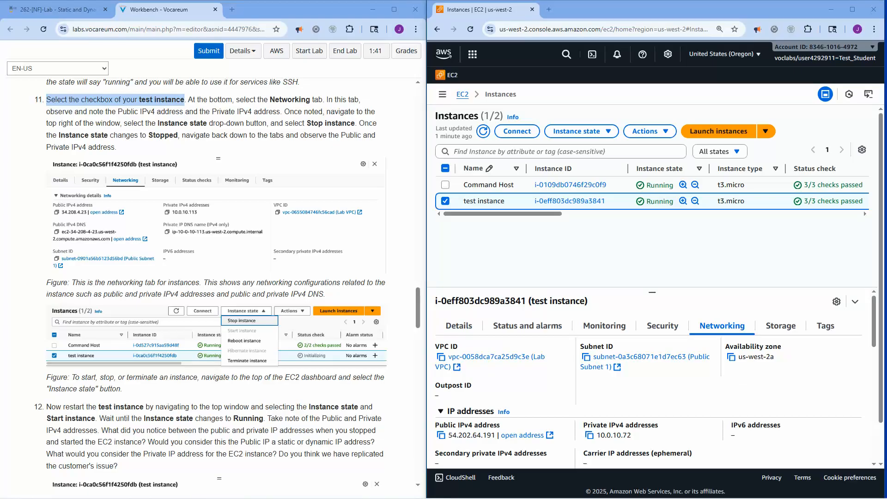
# Add a "test instance" row to the sticky note and paste the instance's private IPv4 address, 10.0.10.72, under Private
pyautogui.moveTo(559, 3); pyautogui.dragTo(750, 13)
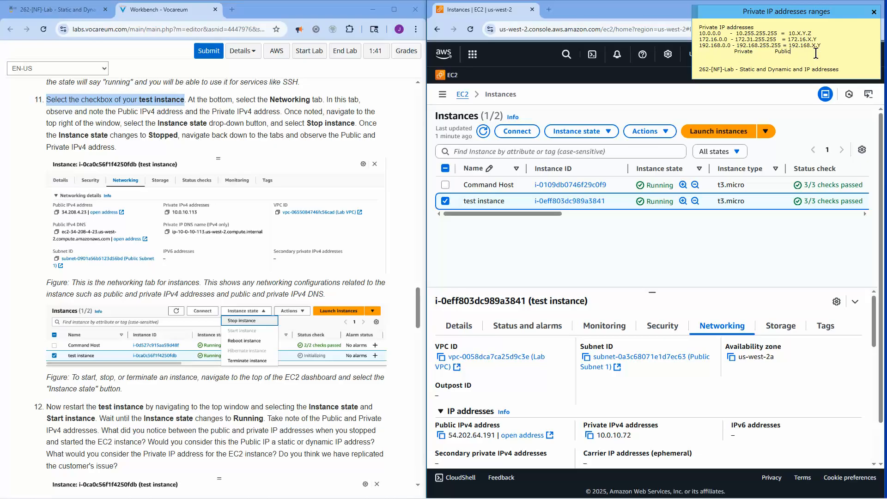
pyautogui.press('Return')
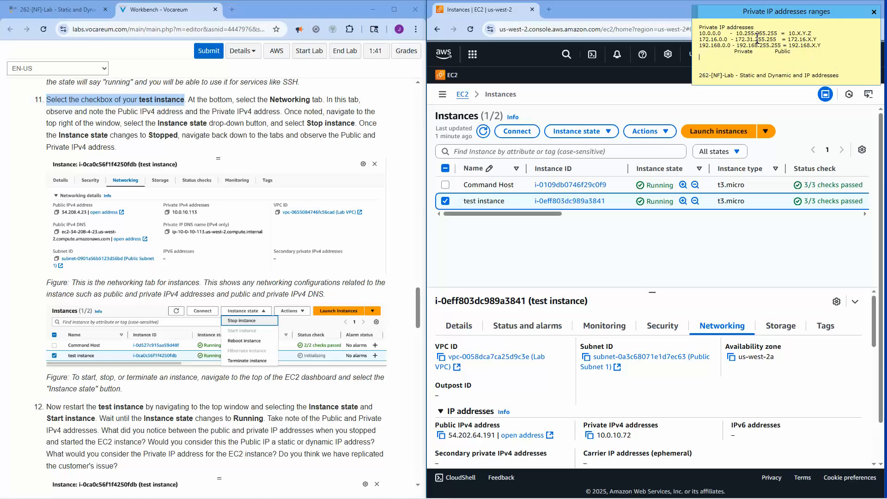
pyautogui.write('test instance')
pyautogui.press('Up')
pyautogui.click(589, 435)
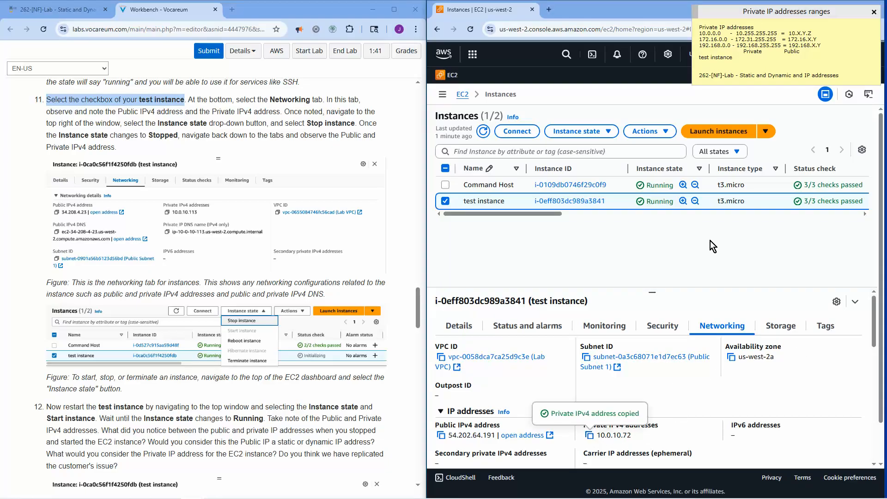
pyautogui.click(742, 57)
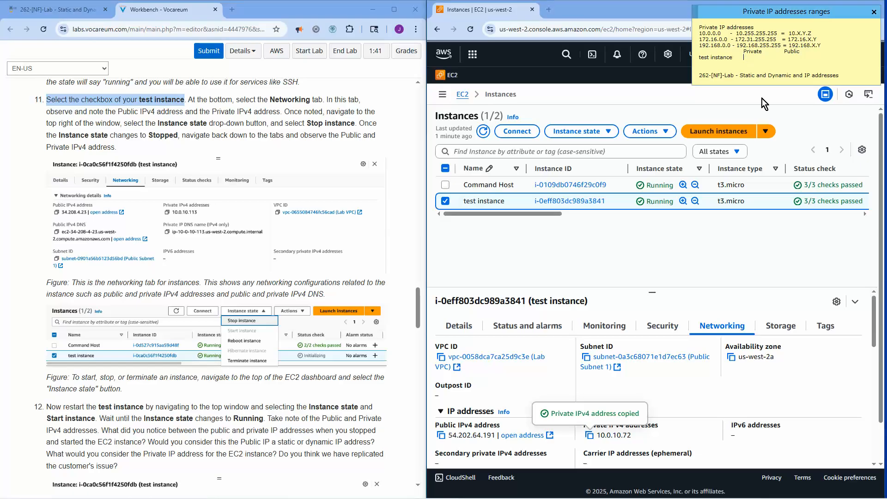
pyautogui.hotkey('ctrl', 'v')
pyautogui.click(662, 248)
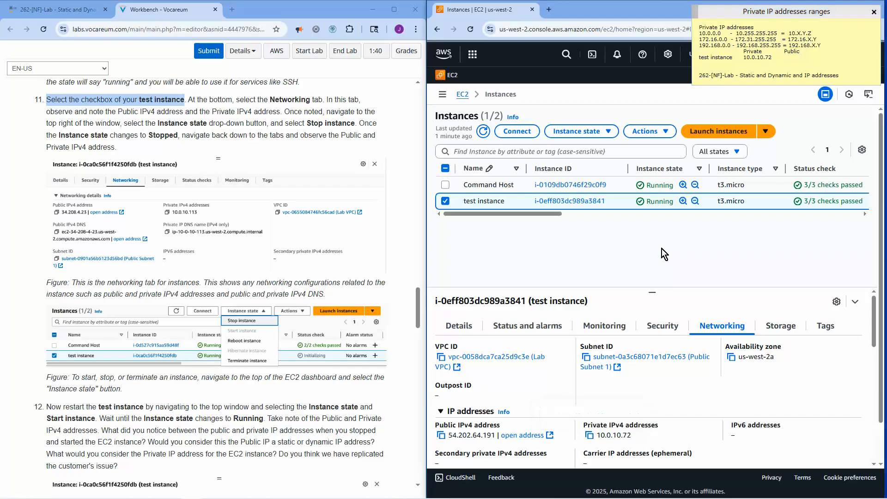
# Copy the instance's public IPv4 address, 54.202.64.191, into the Public column of the note's test instance row
pyautogui.click(443, 437)
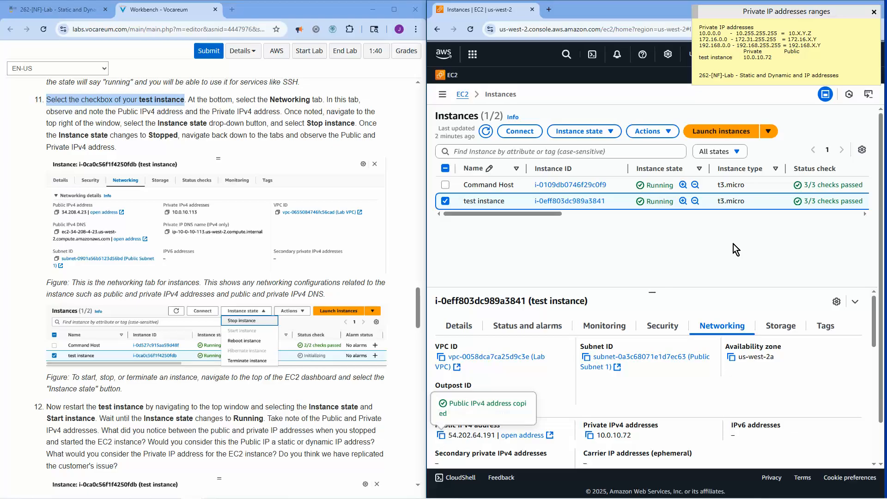
pyautogui.click(787, 52)
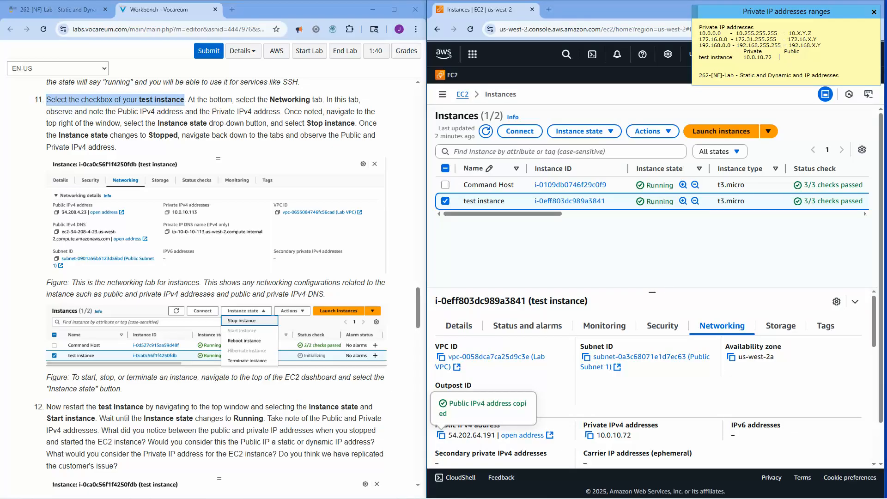
pyautogui.hotkey('ctrl', 'v')
# Read on to the lab's restart instructions, and add a "restarting ec2 instance:" line below the address row in the note
pyautogui.moveTo(417, 292); pyautogui.dragTo(419, 301)
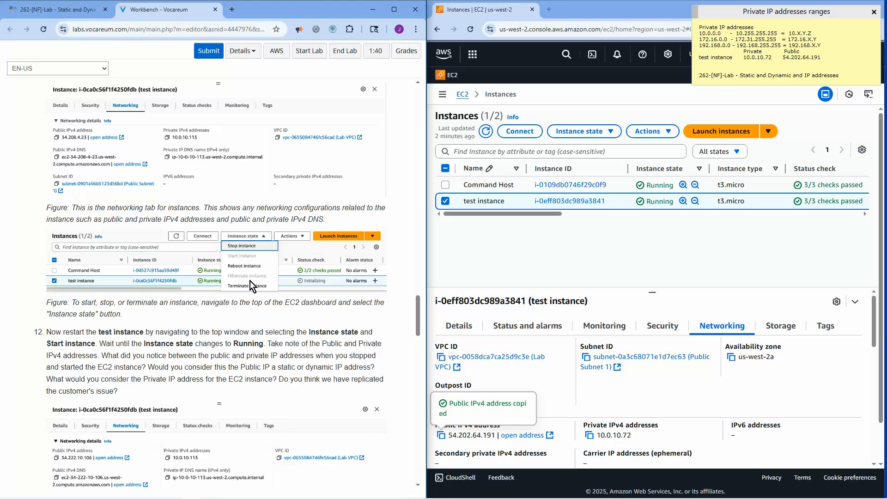
pyautogui.click(833, 54)
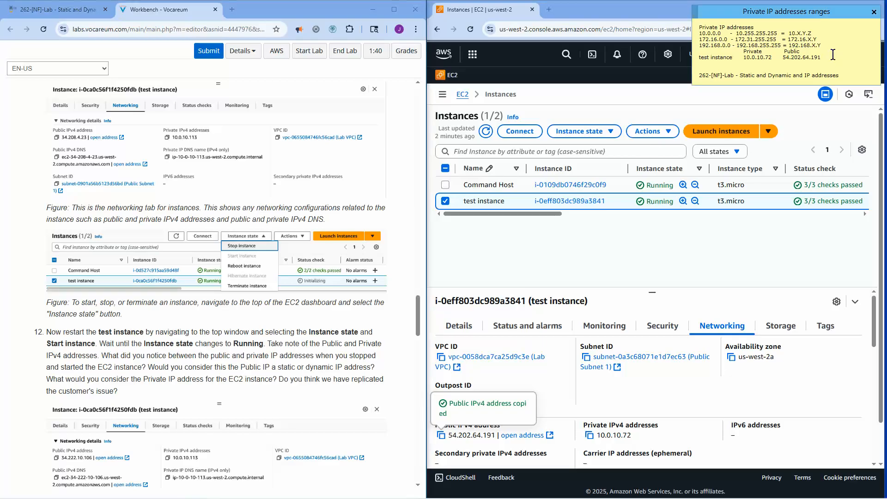
pyautogui.press('Return')
pyautogui.press('Return')
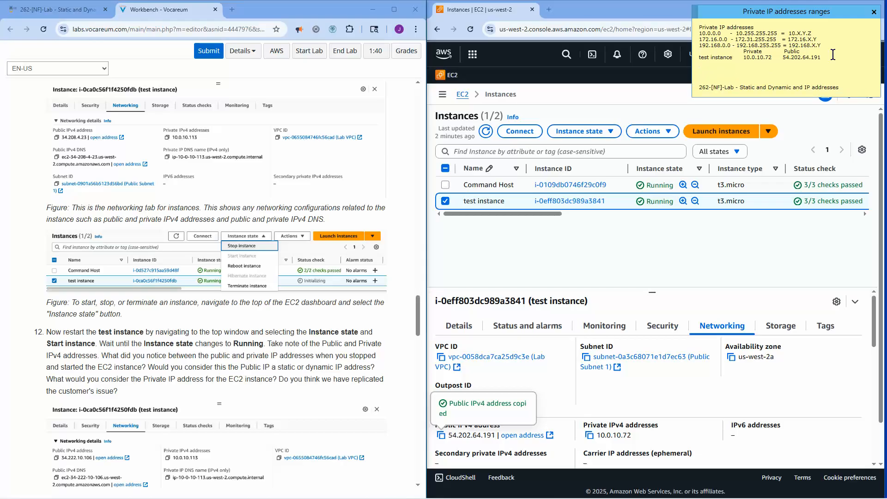
pyautogui.write('restarting ec2 instance:')
pyautogui.moveTo(724, 13)
pyautogui.mouseDown()
pyautogui.moveTo(739, 5)
pyautogui.moveTo(725, 8)
pyautogui.mouseUp()
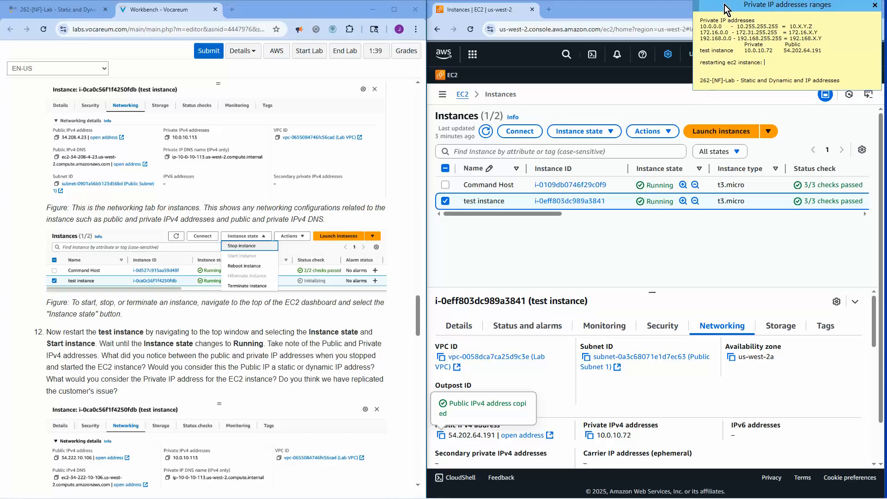
# Delete the "Private IP addresses" heading and its three address range lines from the sticky note
pyautogui.click(700, 82)
pyautogui.click(847, 83)
pyautogui.moveTo(828, 39); pyautogui.dragTo(700, 22)
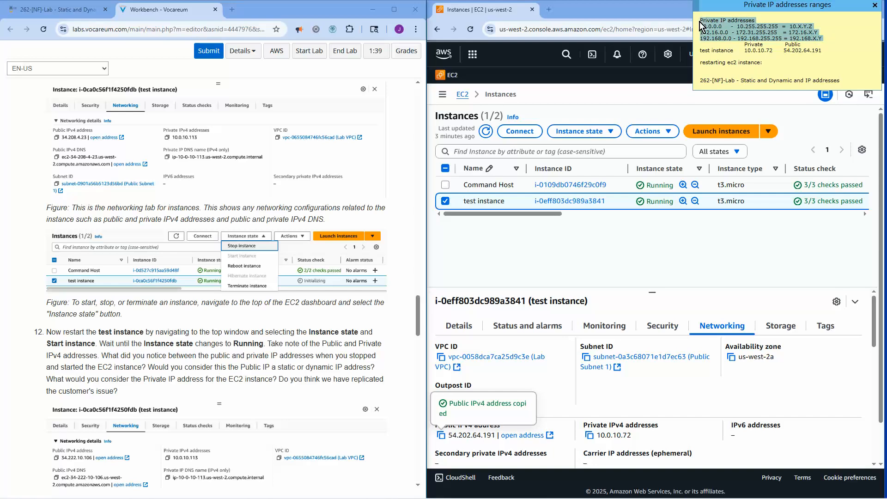
pyautogui.press('Delete')
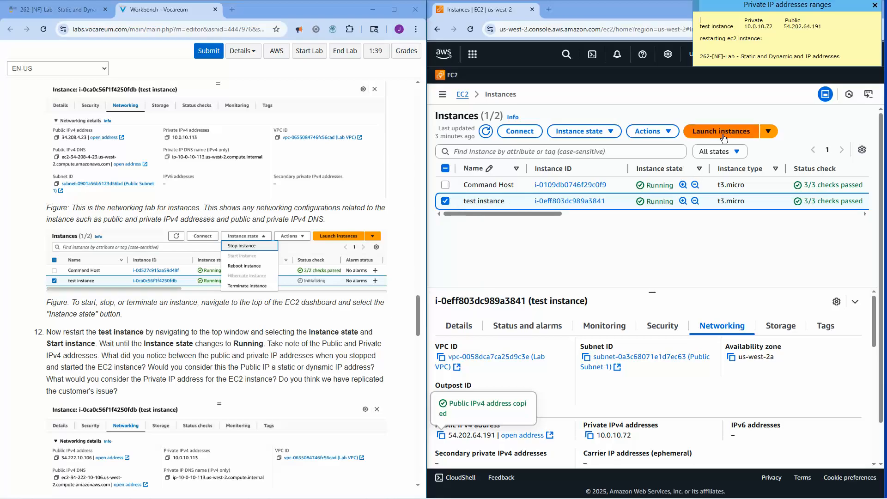
# Reboot test instance and confirm the reboot
pyautogui.click(671, 133)
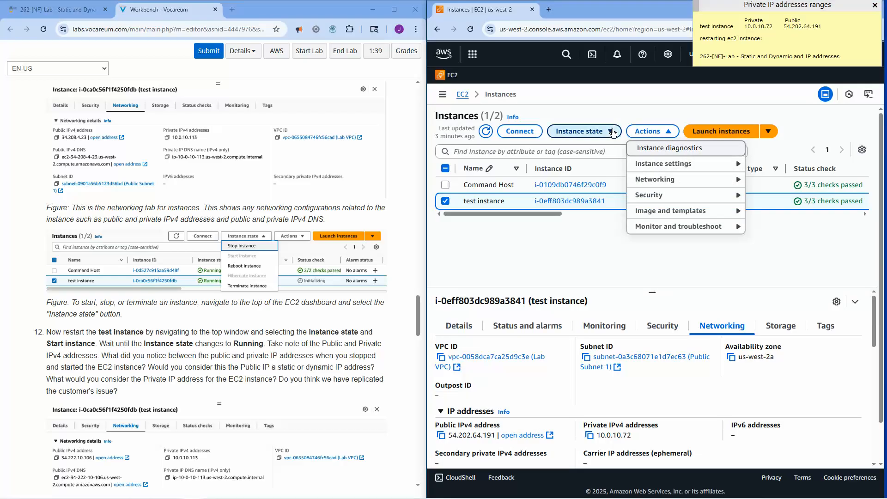
pyautogui.click(613, 133)
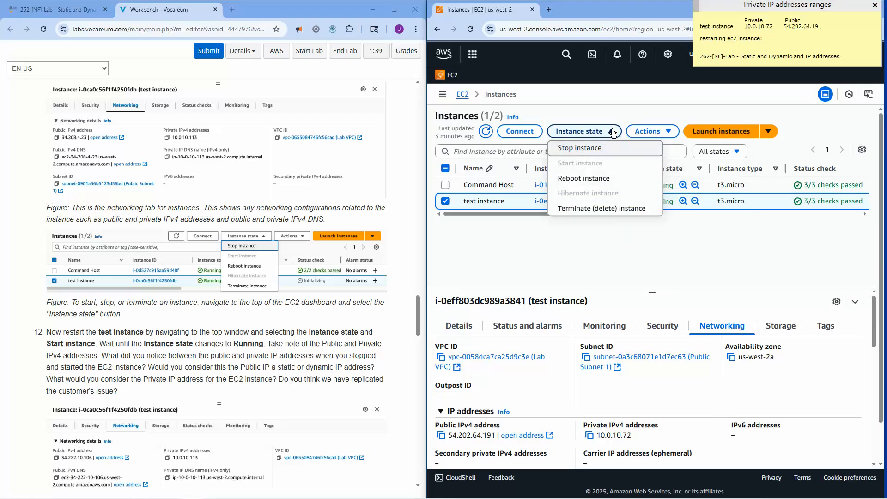
pyautogui.click(592, 179)
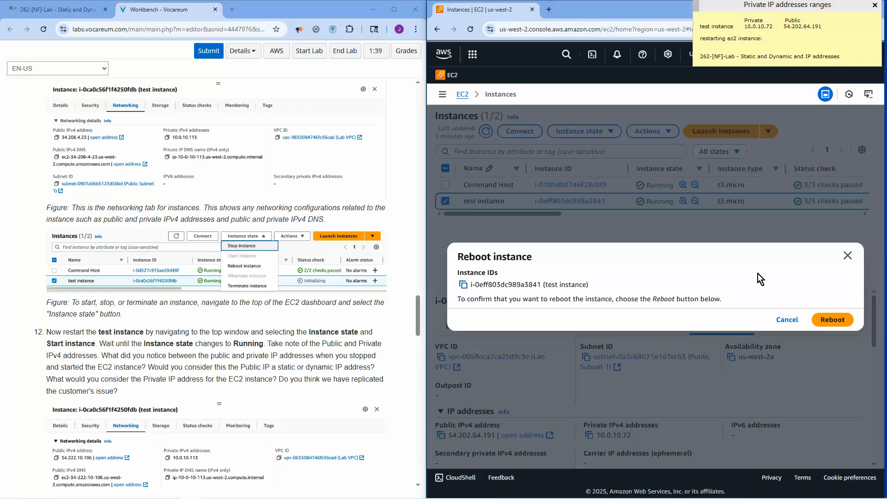
pyautogui.click(832, 320)
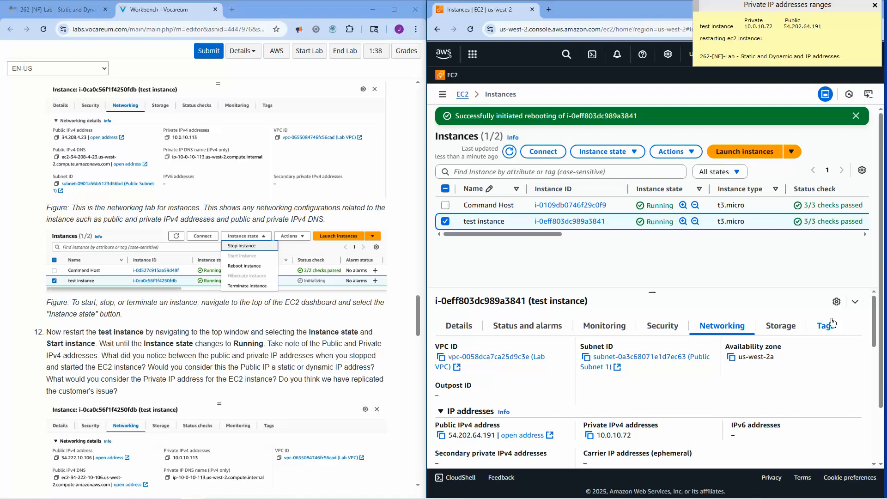
# Refresh the instance list after the reboot and compare test instance's private and public IPv4 addresses with the sticky note
pyautogui.click(509, 152)
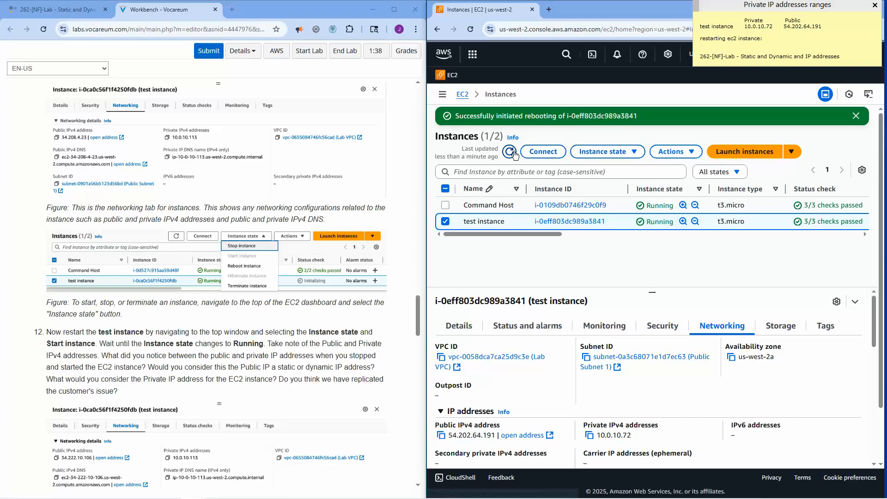
pyautogui.click(510, 151)
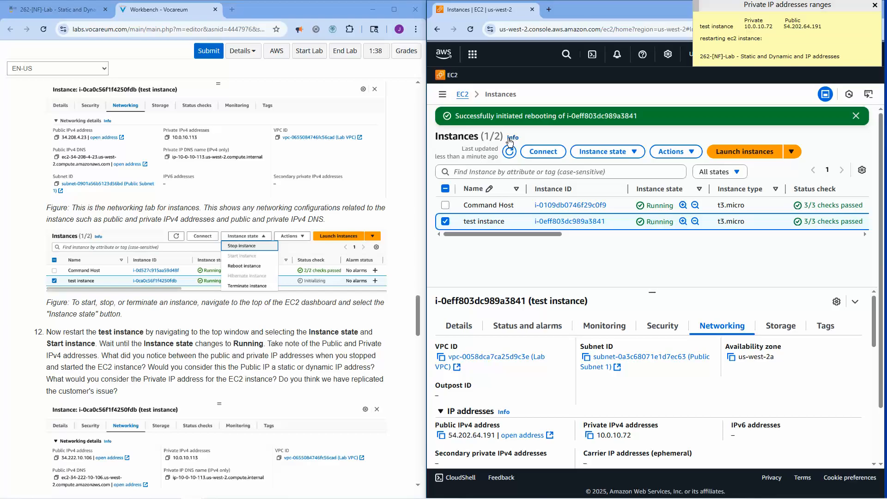
pyautogui.click(509, 150)
pyautogui.click(510, 150)
pyautogui.moveTo(600, 438); pyautogui.dragTo(638, 441)
pyautogui.click(637, 441)
pyautogui.moveTo(782, 26); pyautogui.dragTo(823, 27)
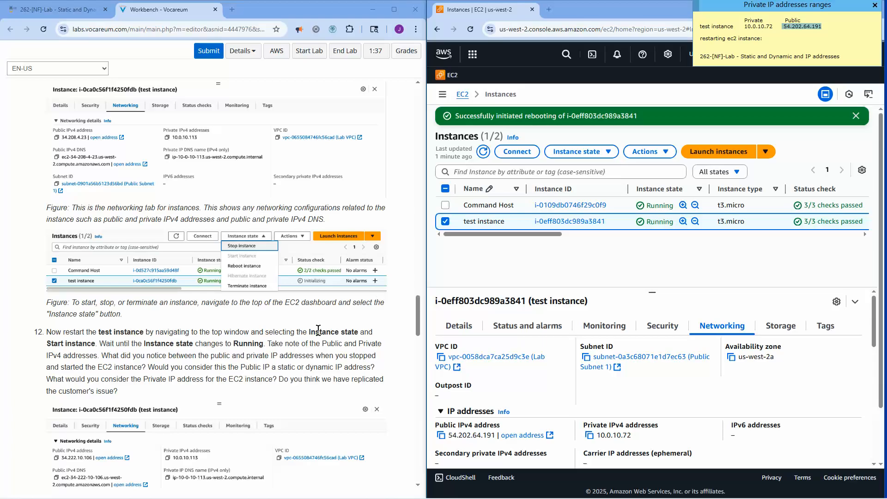
# Read on in the lab instructions, and stop test instance without skipping the OS shutdown
pyautogui.moveTo(419, 301)
pyautogui.mouseDown()
pyautogui.moveTo(419, 323)
pyautogui.moveTo(418, 308)
pyautogui.mouseUp()
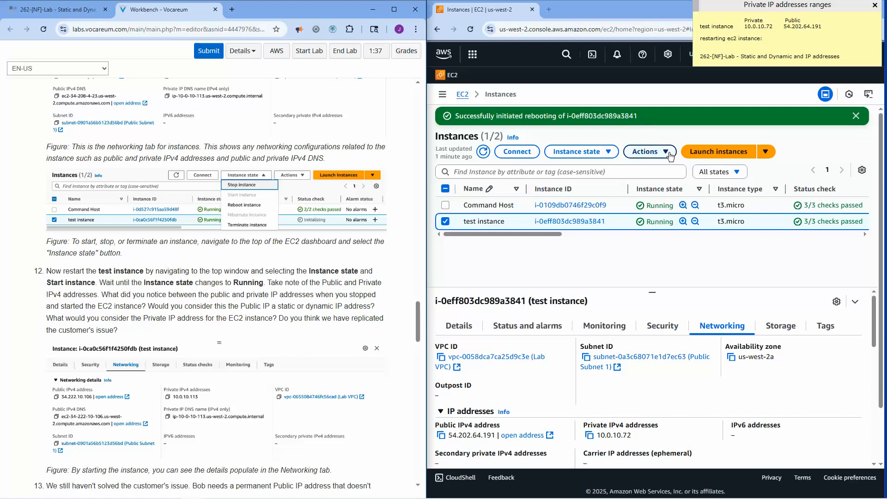
pyautogui.click(600, 155)
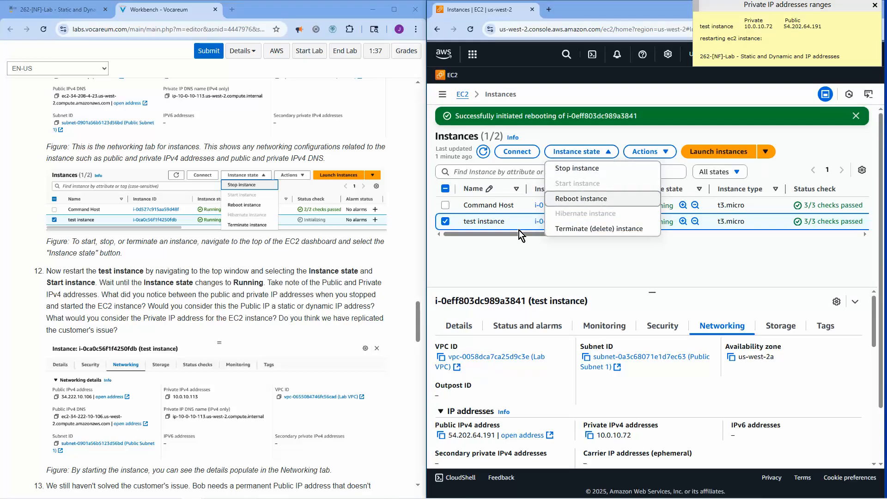
pyautogui.click(584, 173)
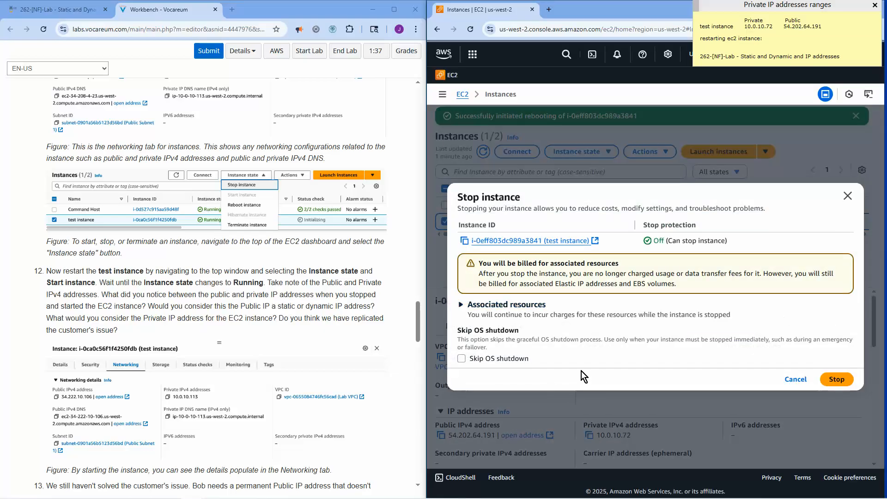
pyautogui.click(836, 379)
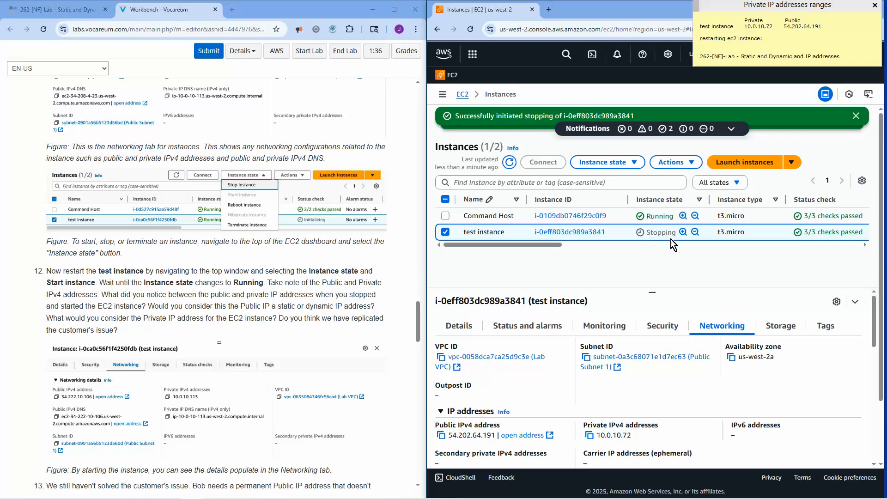
# Refresh the instance list repeatedly to check the state and public IPv4 address of test instance
pyautogui.click(509, 163)
pyautogui.click(510, 164)
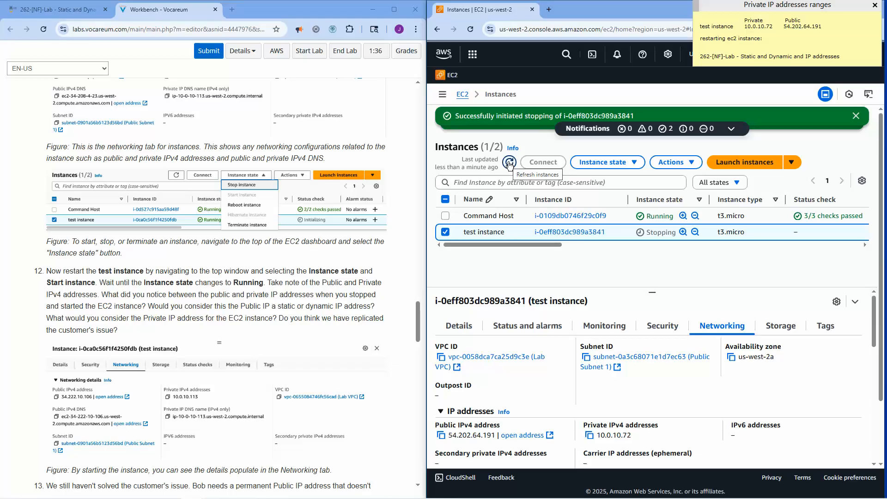
pyautogui.click(509, 163)
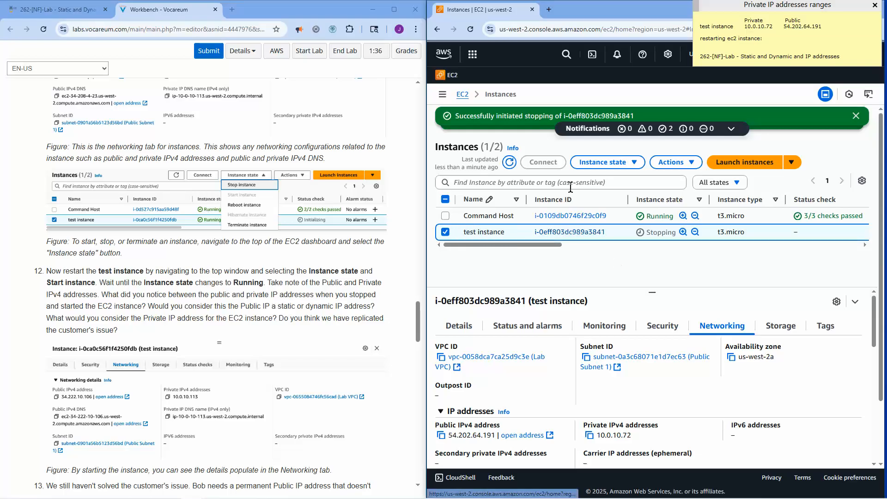
pyautogui.click(511, 164)
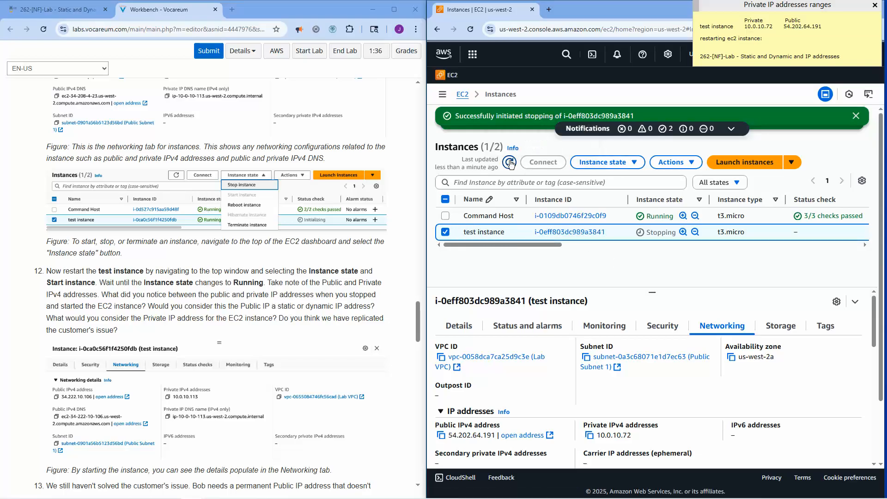
pyautogui.click(510, 163)
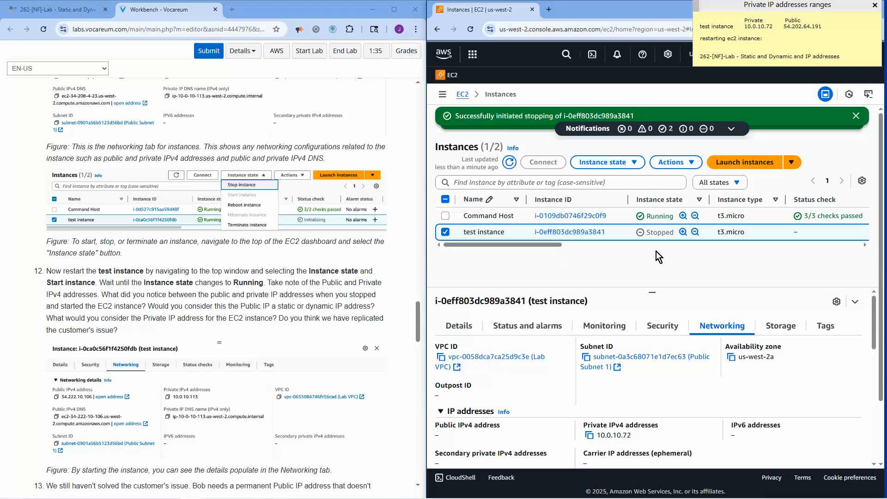
pyautogui.click(511, 162)
# Start test instance again and compare its public IPv4 address with the one recorded in the sticky note
pyautogui.click(603, 162)
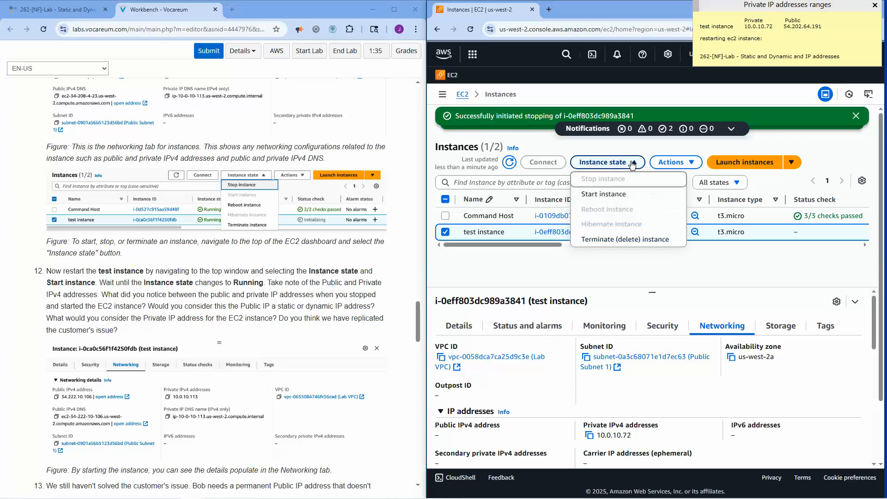
pyautogui.click(446, 232)
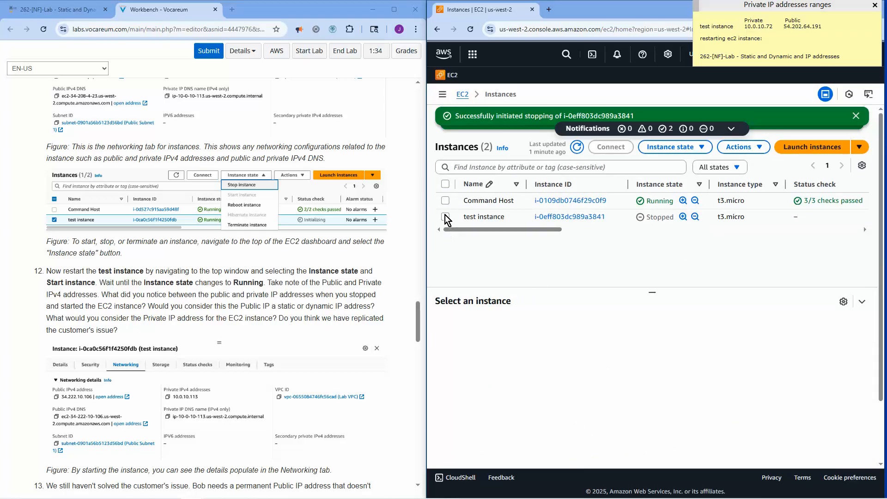
pyautogui.click(445, 217)
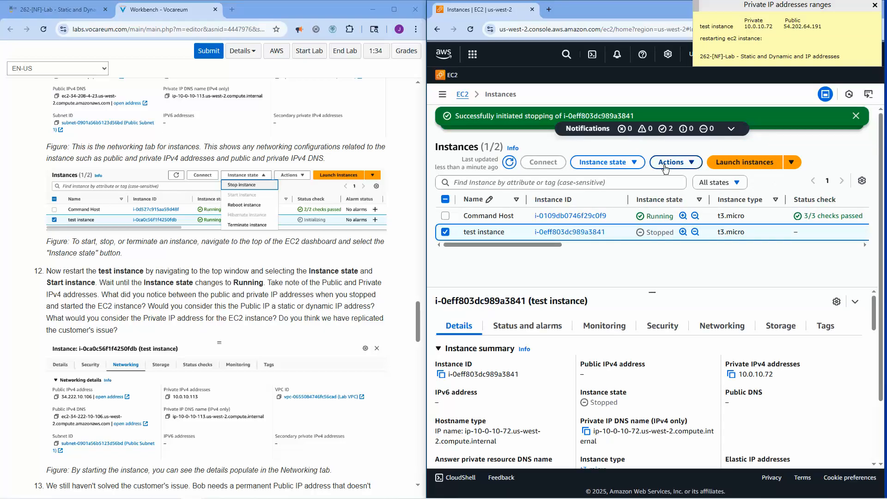
pyautogui.click(636, 164)
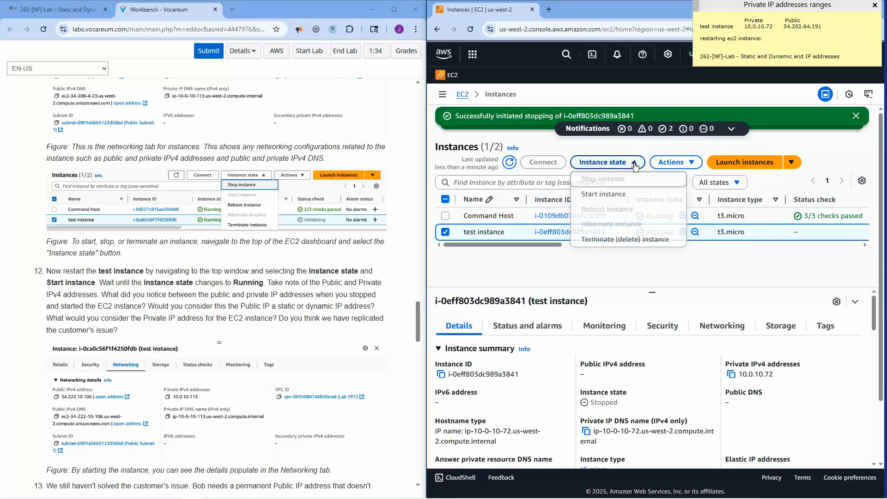
pyautogui.click(609, 194)
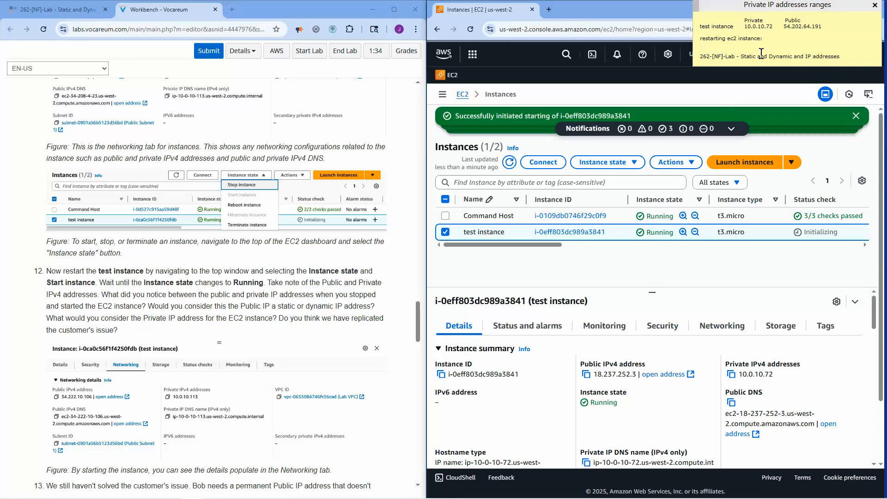
pyautogui.doubleClick(784, 27)
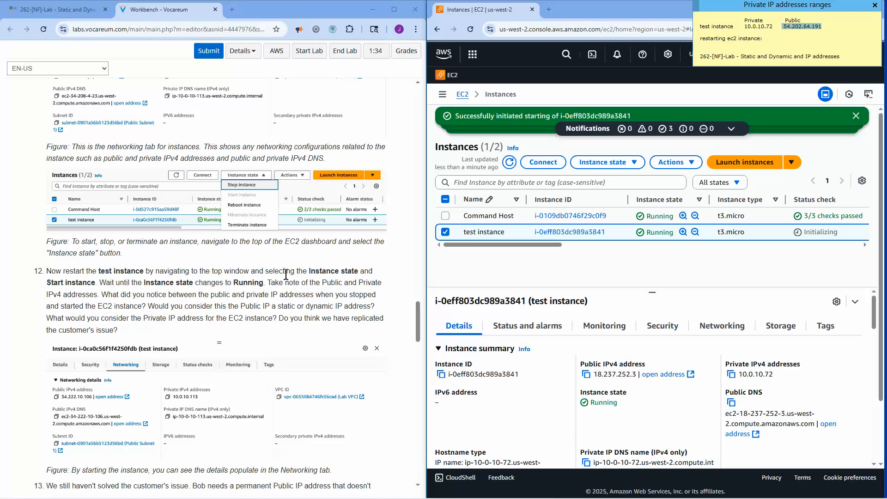
# Read lab step 13 and open the Elastic IPs page under Network & Security in EC2
pyautogui.moveTo(419, 315); pyautogui.dragTo(420, 329)
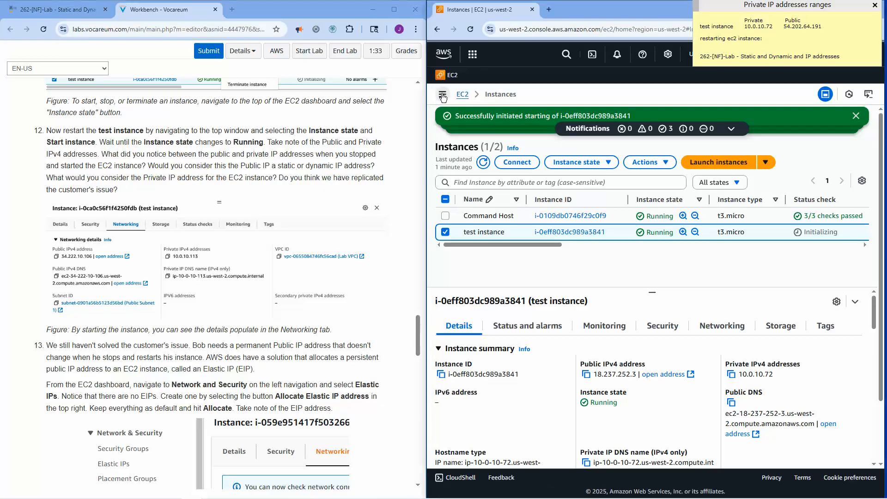
pyautogui.click(443, 95)
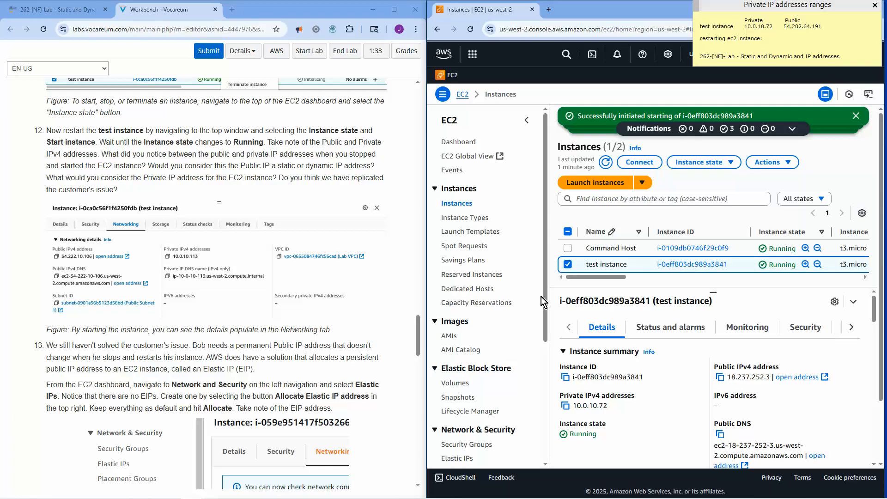
pyautogui.moveTo(545, 294); pyautogui.dragTo(546, 330)
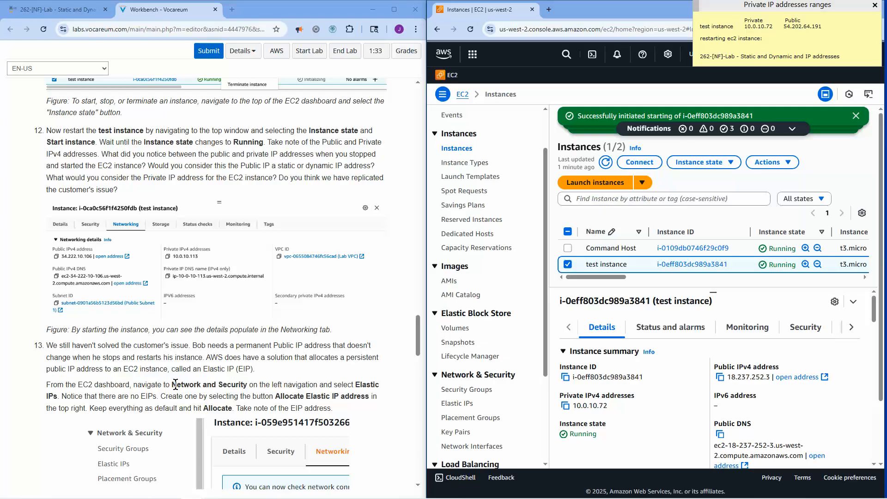
pyautogui.moveTo(172, 384); pyautogui.dragTo(249, 386)
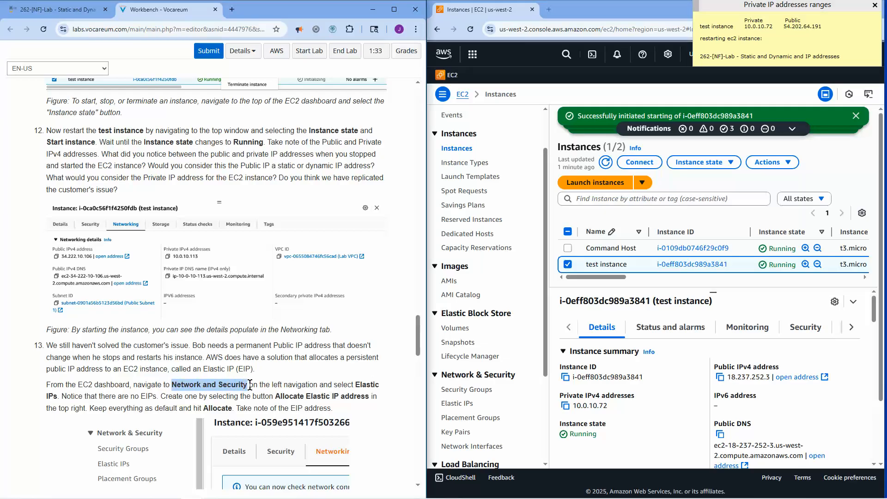
pyautogui.click(446, 404)
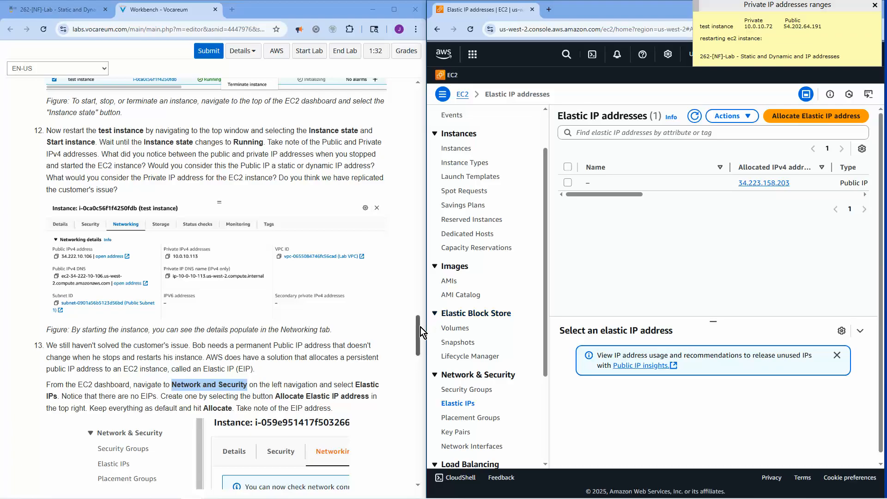
# Allocate a new Elastic IP address from Amazon's pool of IPv4 addresses, keeping the default us-west-2 network border group
pyautogui.moveTo(418, 328); pyautogui.dragTo(420, 340)
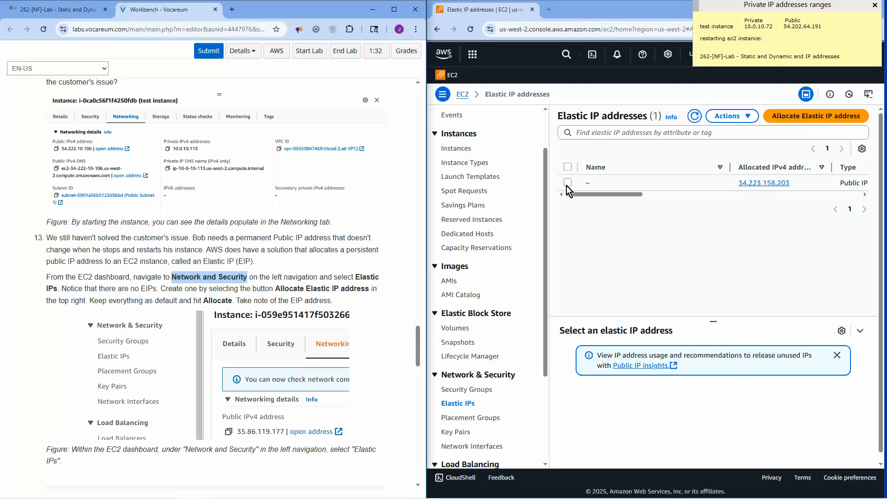
pyautogui.click(808, 118)
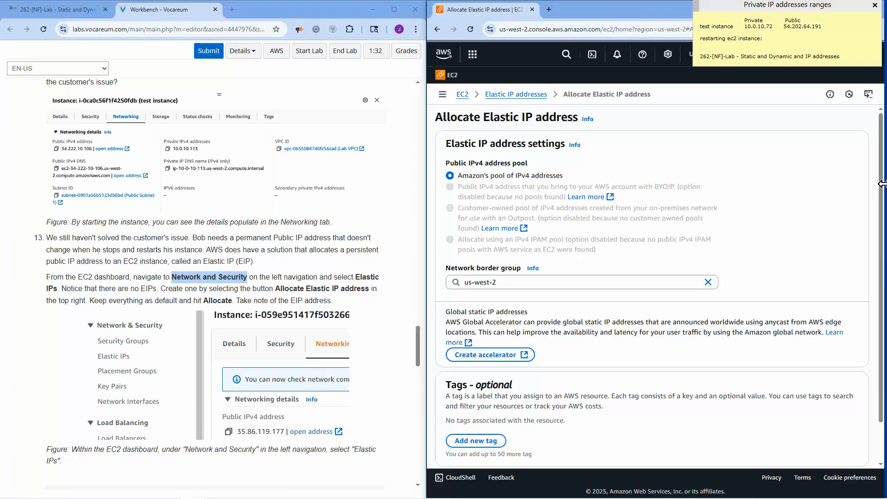
pyautogui.moveTo(882, 185); pyautogui.dragTo(886, 203)
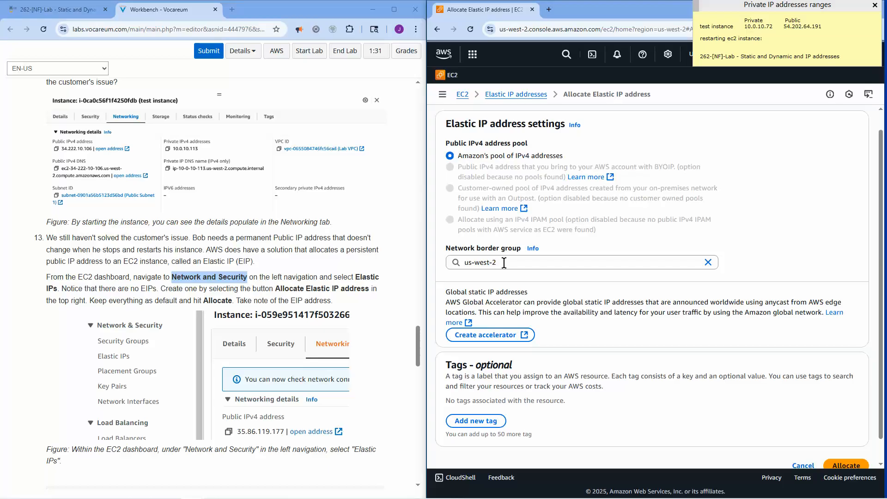
pyautogui.moveTo(790, 5); pyautogui.dragTo(736, 132)
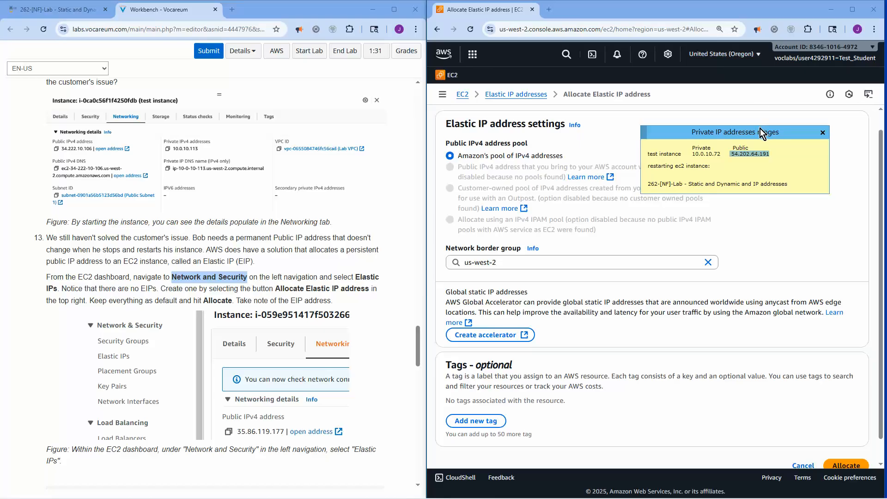
pyautogui.moveTo(761, 132); pyautogui.dragTo(822, 6)
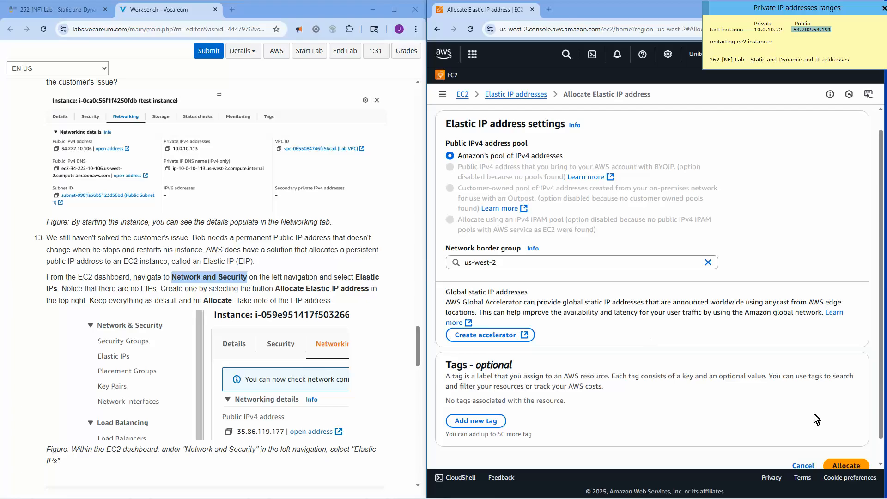
pyautogui.click(843, 466)
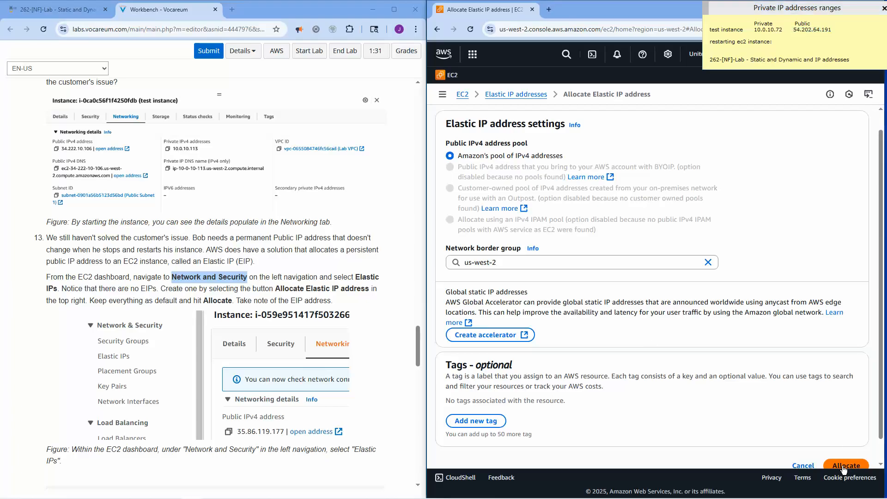
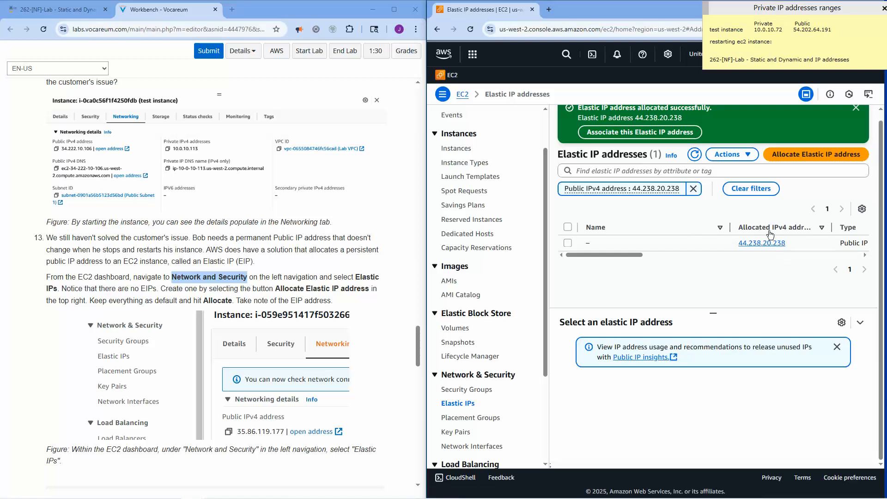
# Clear the public IPv4 address filter on the Elastic IP list and, following lab step 14, select the address 44.238.20.238
pyautogui.click(694, 190)
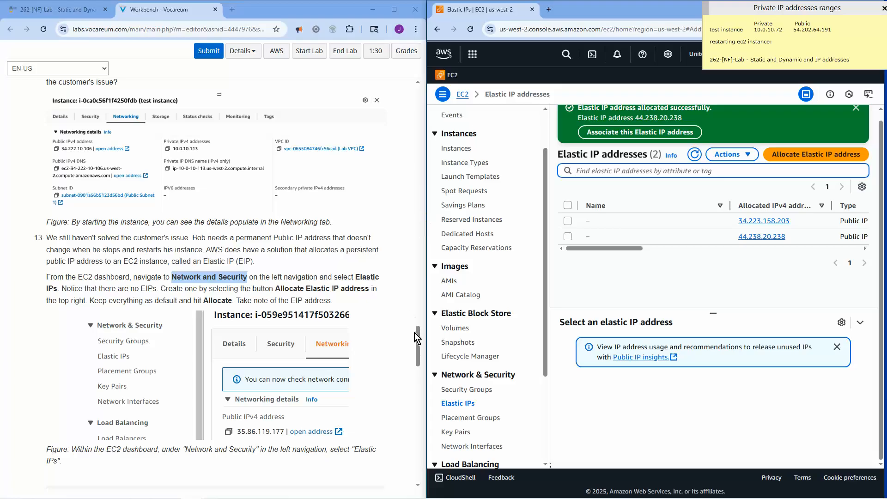
pyautogui.moveTo(418, 336); pyautogui.dragTo(421, 359)
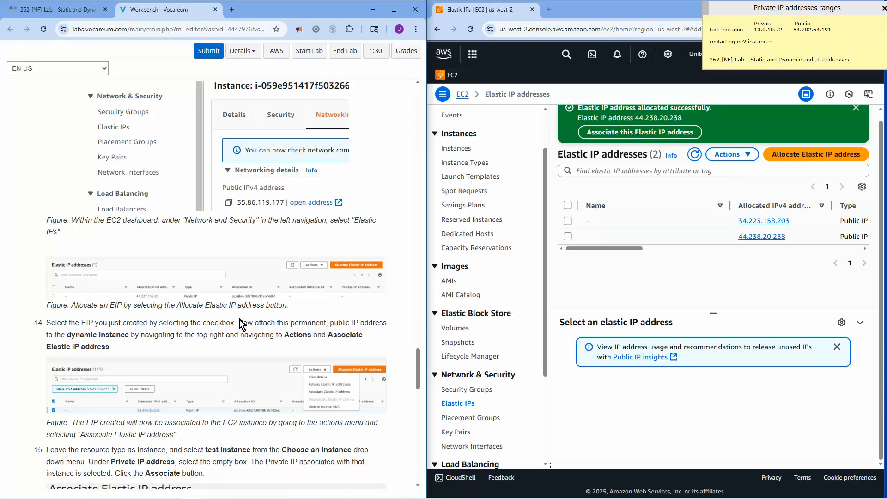
pyautogui.click(569, 238)
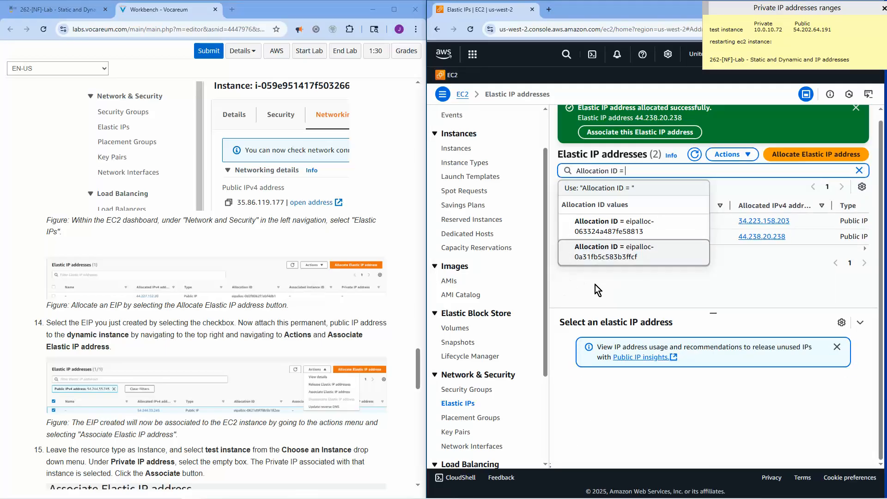
pyautogui.click(603, 282)
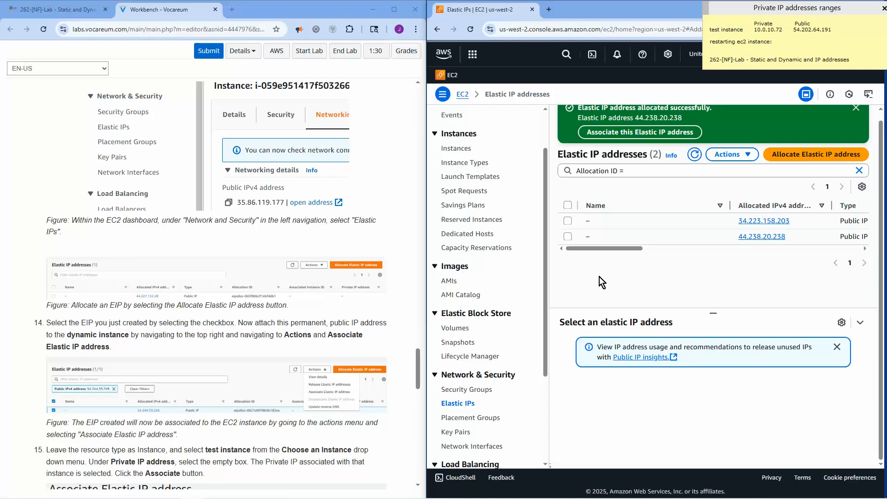
pyautogui.click(568, 236)
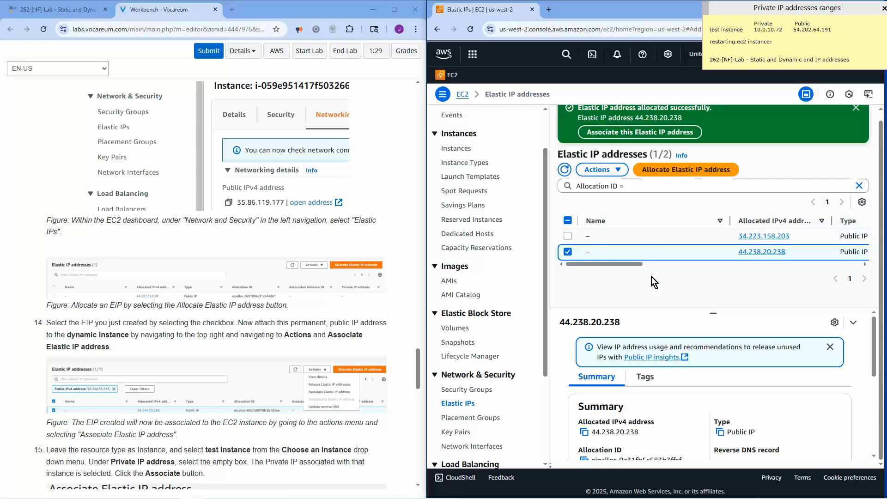
# Associate Elastic IP 44.238.20.238 with test instance, keeping Instance as the resource type and leaving the private IP address empty
pyautogui.click(616, 174)
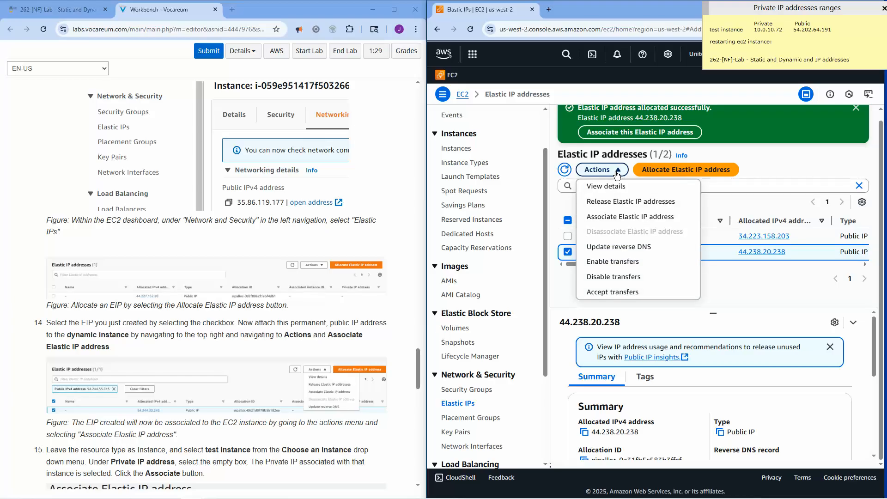
pyautogui.click(614, 221)
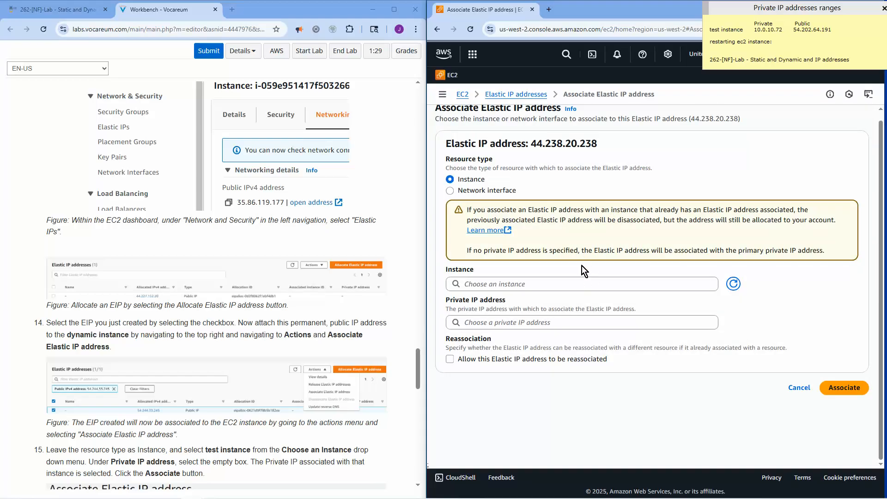
pyautogui.click(568, 282)
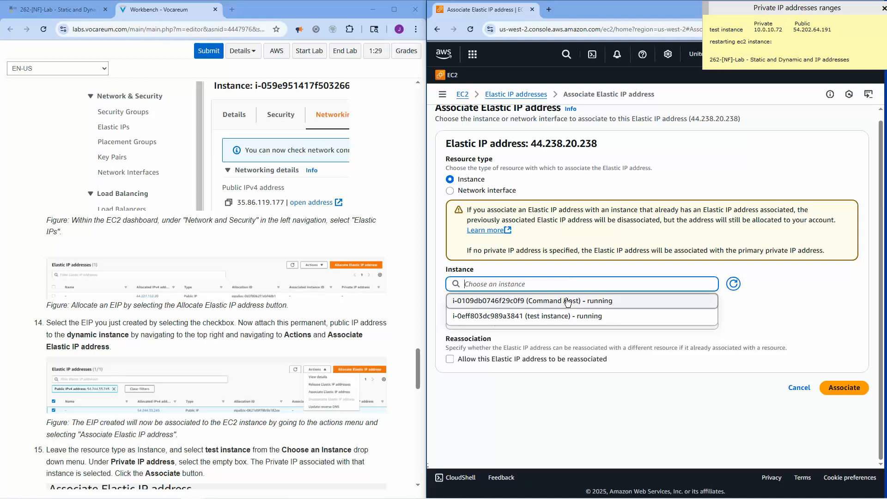
pyautogui.click(497, 317)
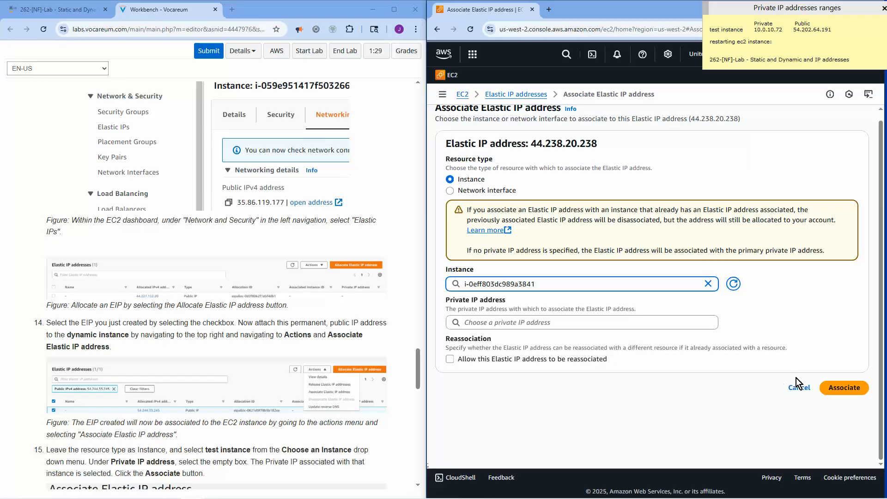
pyautogui.click(842, 390)
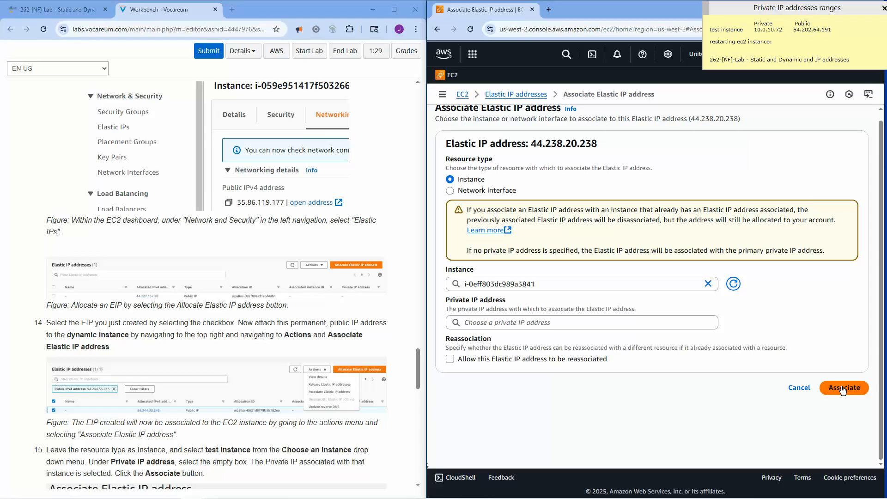
pyautogui.click(842, 390)
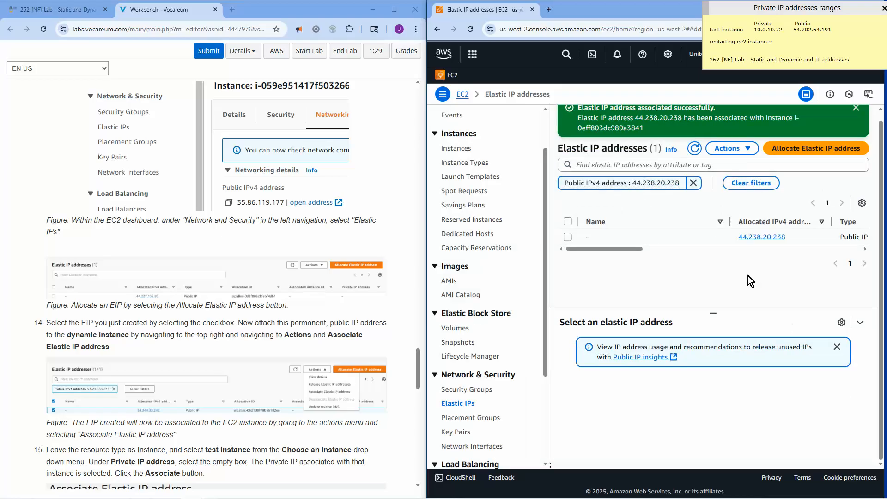
# Return to the EC2 Instances page, refresh the list to check test instance's public IPv4 address, and dismiss the notifications
pyautogui.moveTo(545, 162); pyautogui.dragTo(540, 115)
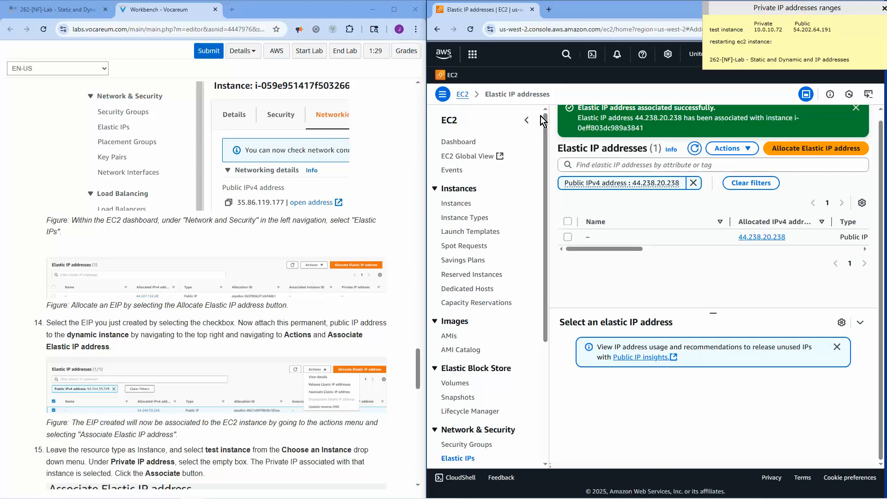
pyautogui.click(452, 204)
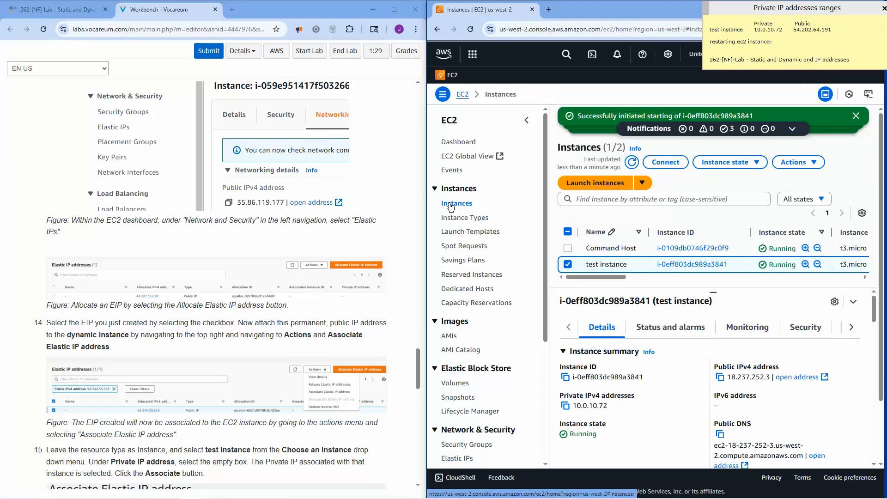
pyautogui.click(526, 120)
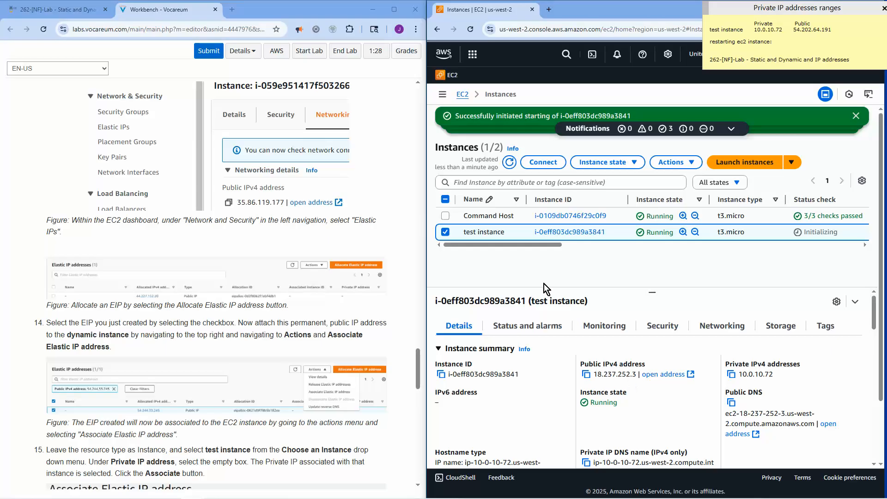
pyautogui.click(509, 162)
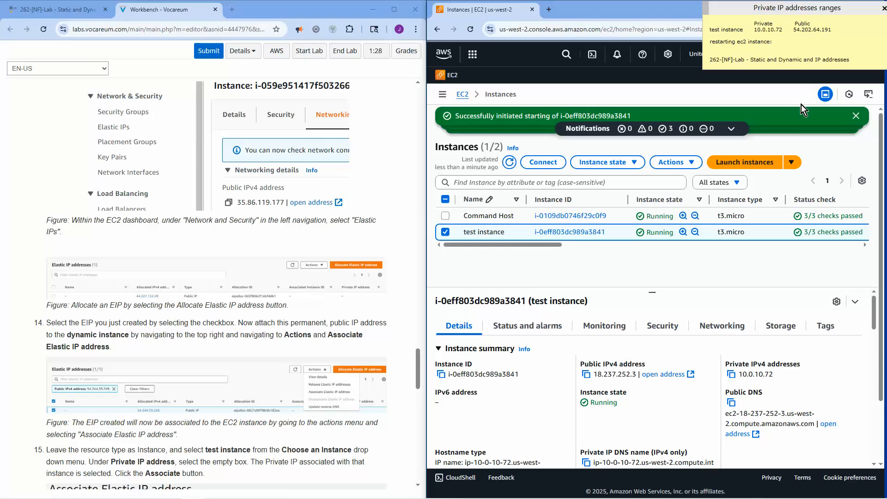
pyautogui.click(856, 116)
pyautogui.click(856, 116)
pyautogui.click(855, 116)
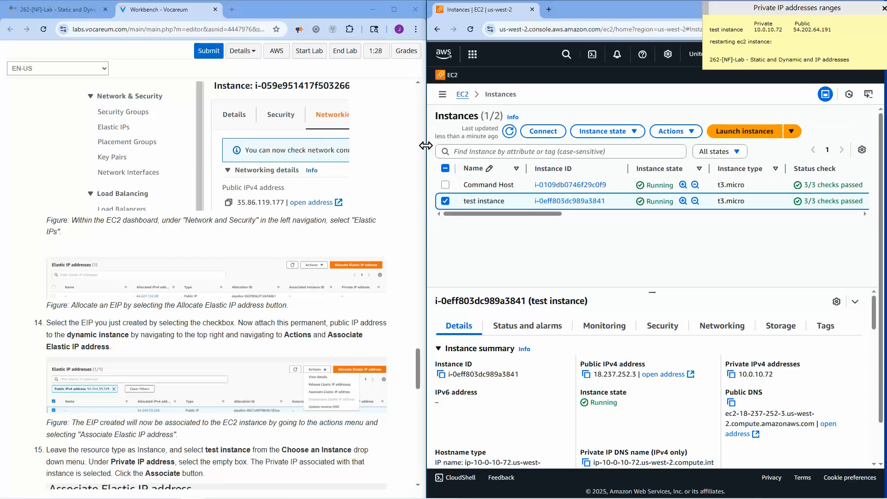
# View the details of Elastic IP 44.238.20.238 to check its associated instance and private IP address
pyautogui.click(442, 94)
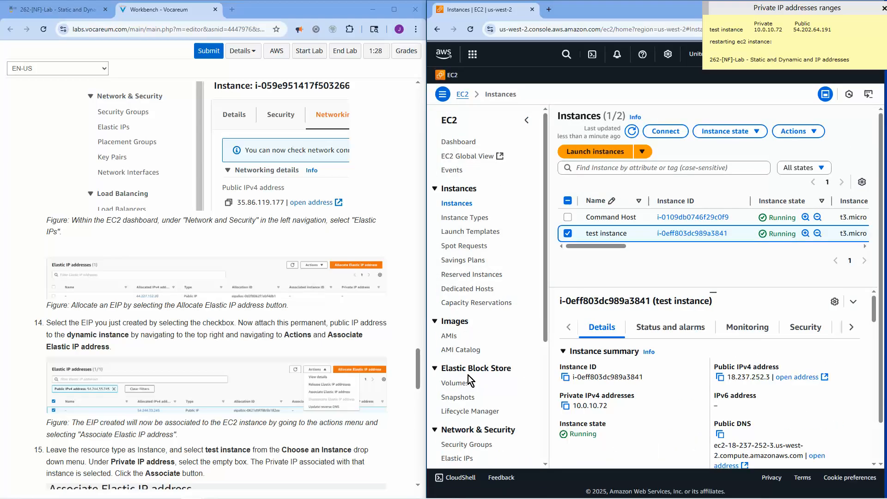
pyautogui.click(458, 458)
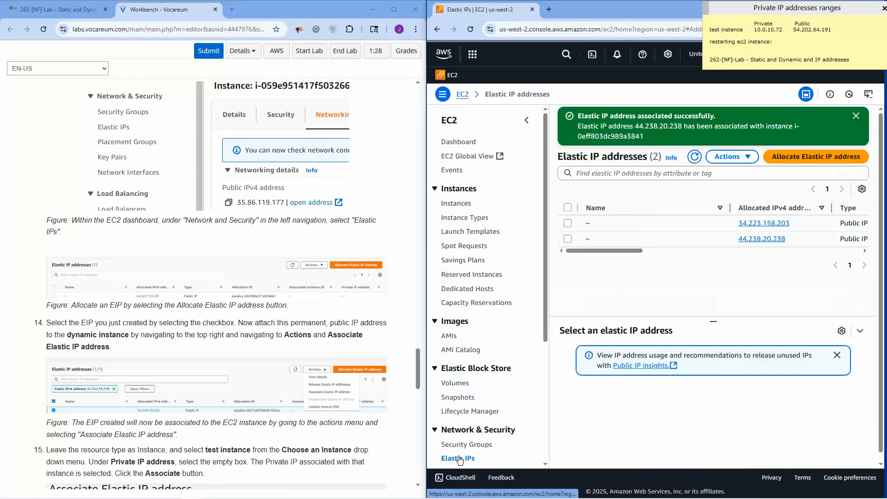
pyautogui.click(569, 239)
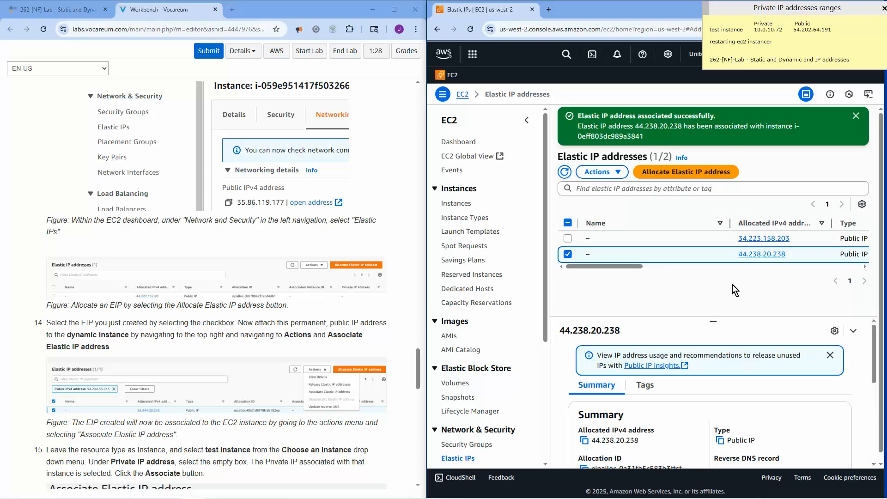
pyautogui.click(610, 173)
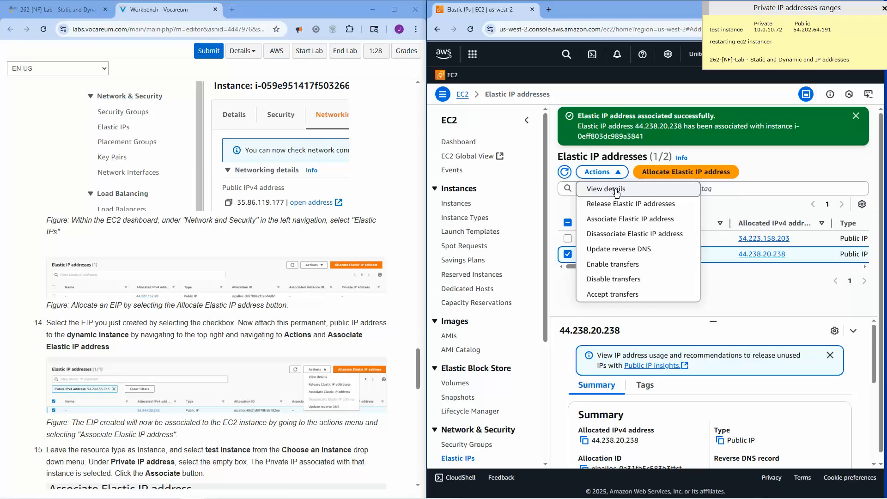
pyautogui.click(616, 189)
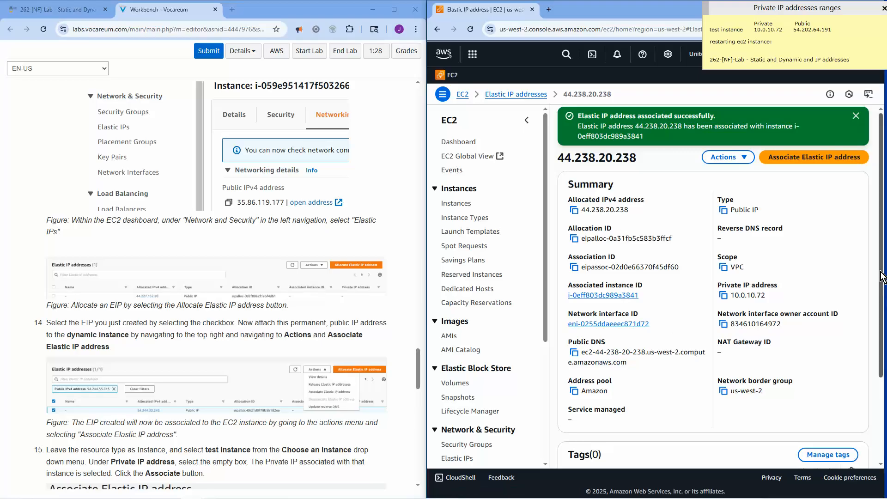
pyautogui.moveTo(883, 278); pyautogui.dragTo(886, 171)
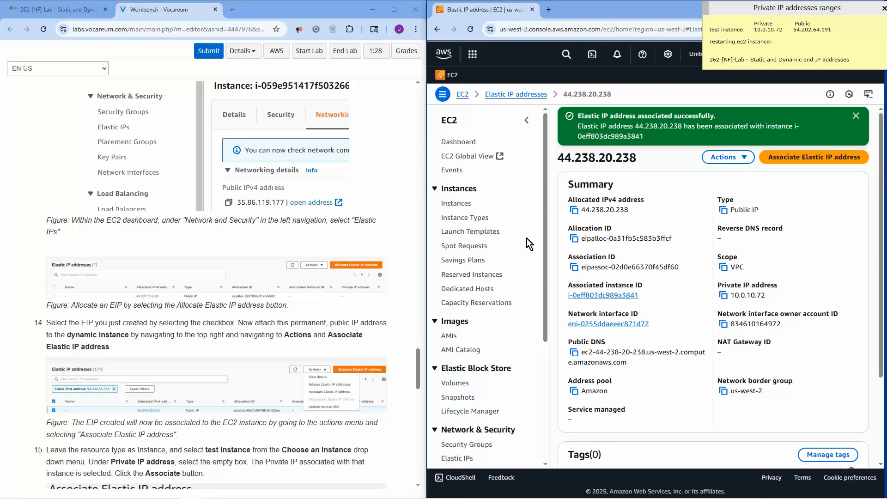
# Go back to the Instances page and reselect test instance to check its public IPv4 address after the association
pyautogui.click(456, 203)
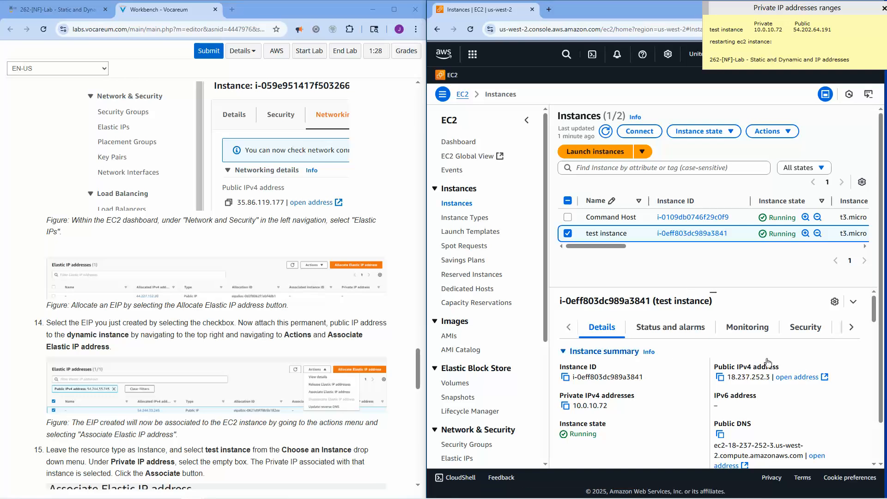
pyautogui.click(568, 234)
pyautogui.click(568, 234)
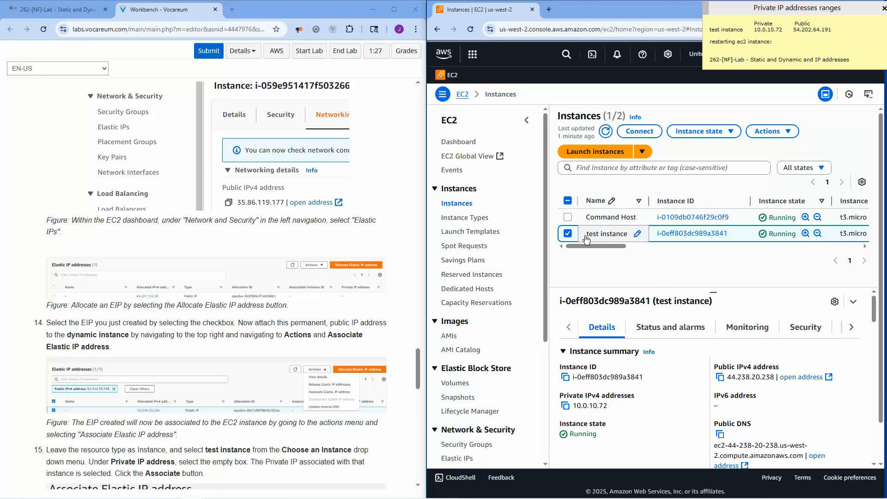
pyautogui.click(567, 234)
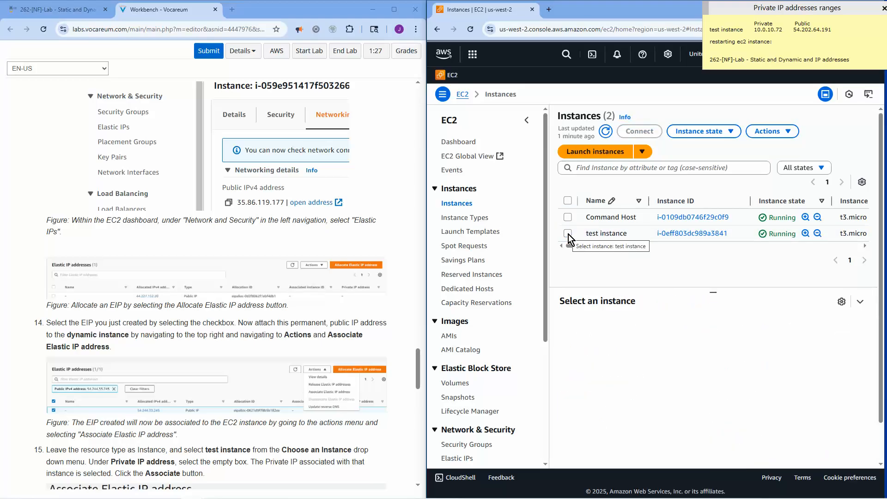
pyautogui.click(568, 235)
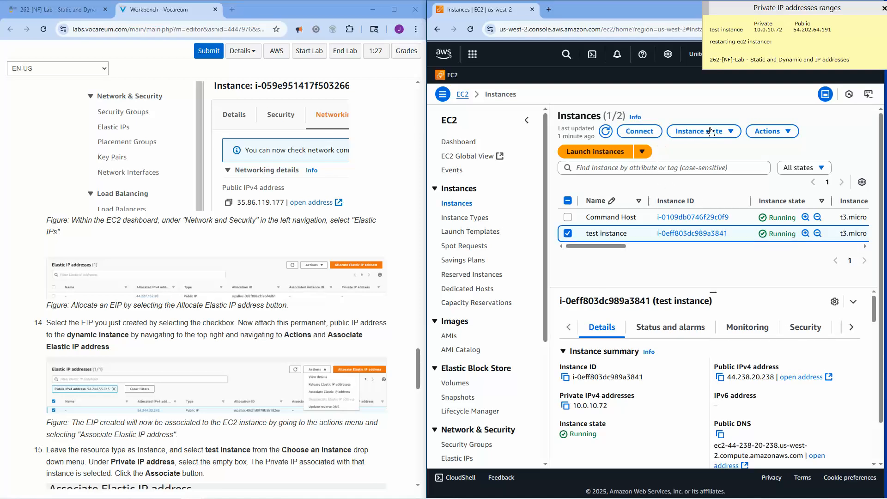
# Stop test instance without skipping the OS shutdown, and dismiss the notification
pyautogui.click(730, 134)
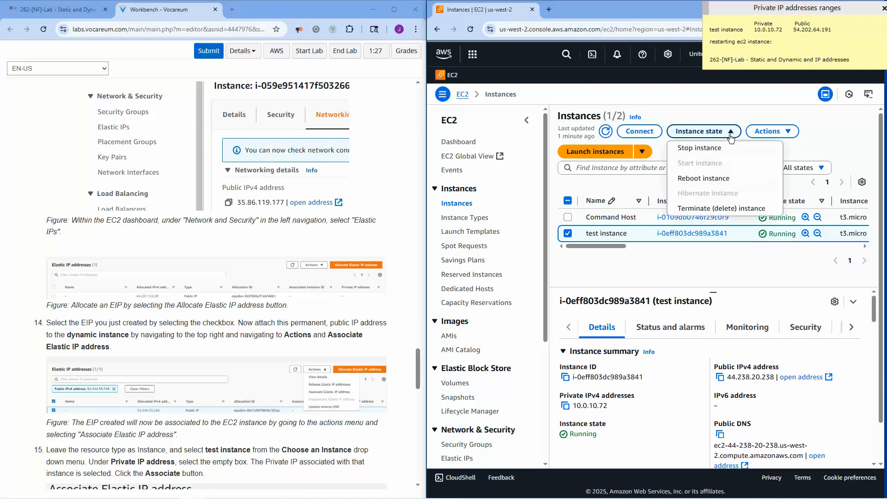
pyautogui.click(692, 149)
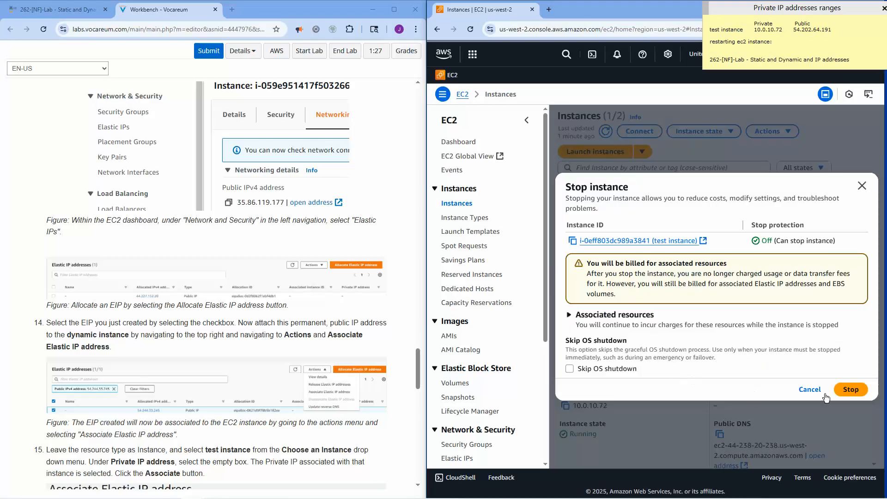
pyautogui.click(851, 390)
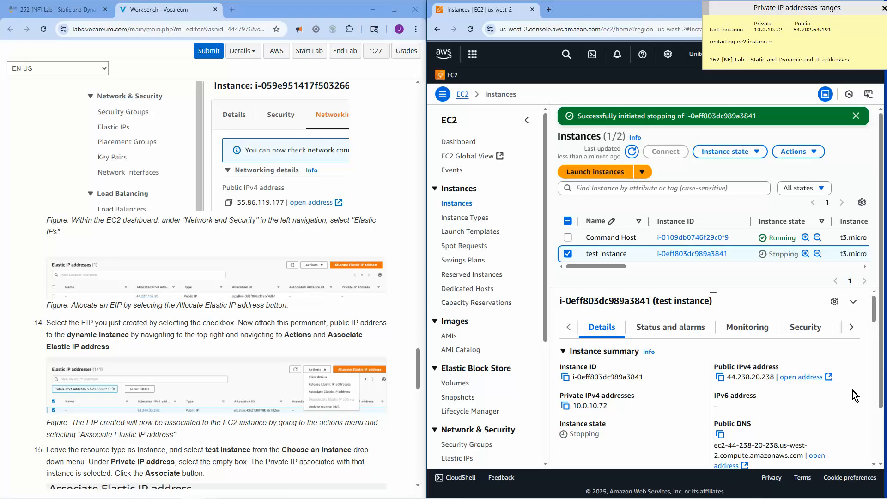
pyautogui.click(855, 116)
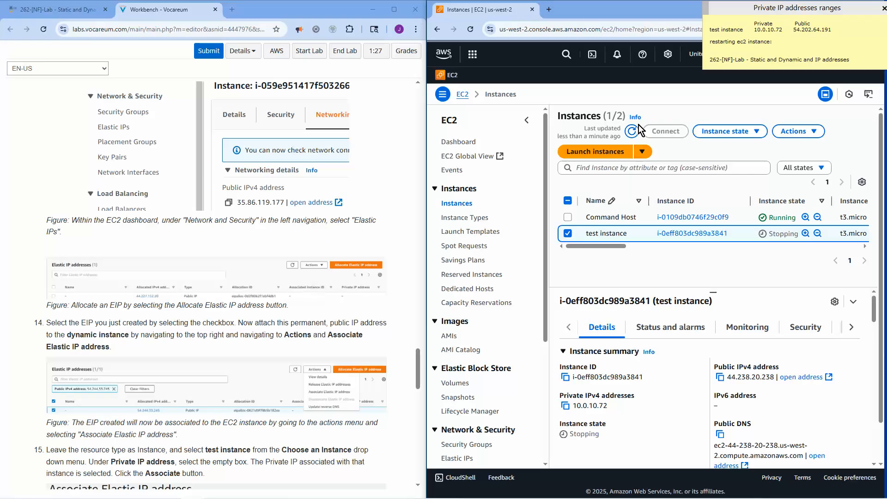
# Refresh the instance list until test instance has stopped, collapse the navigation, and highlight its public IPv4 address for inspection
pyautogui.click(632, 132)
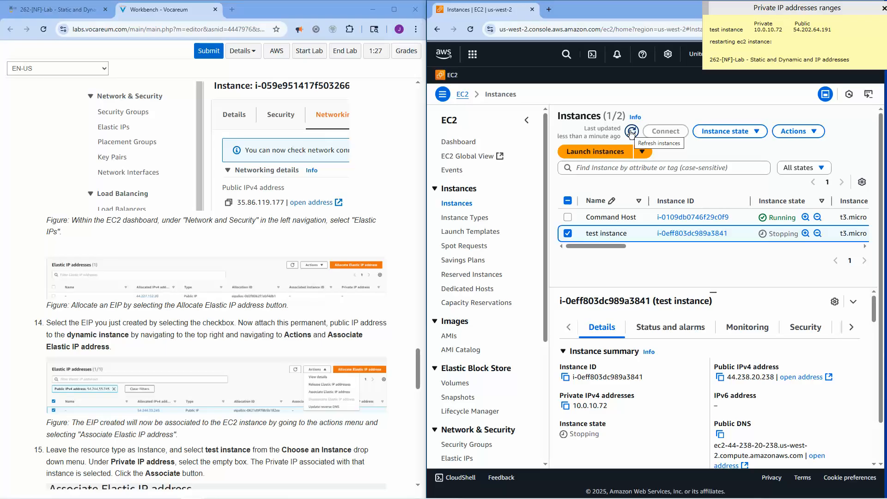
pyautogui.click(631, 132)
pyautogui.click(631, 132)
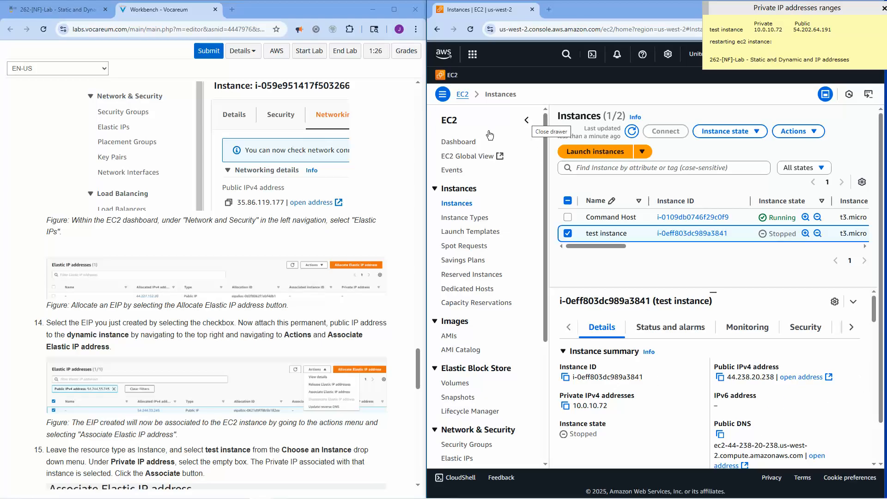
pyautogui.click(527, 121)
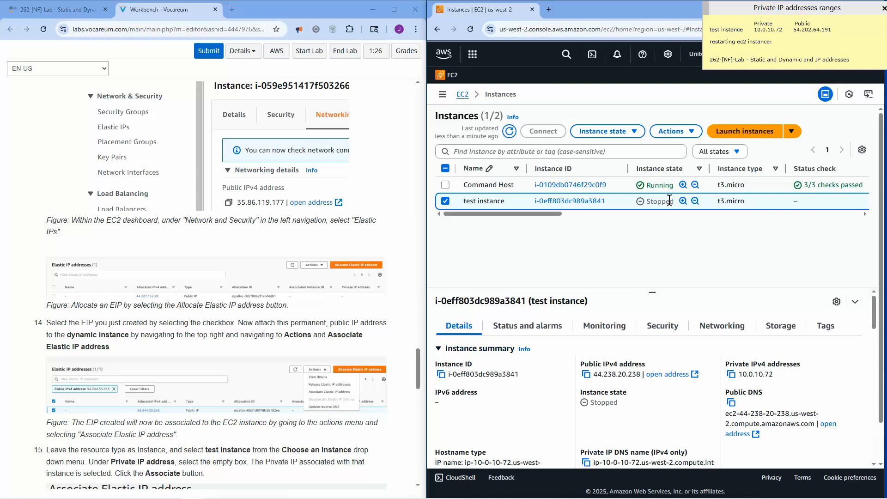
pyautogui.moveTo(594, 374); pyautogui.dragTo(639, 377)
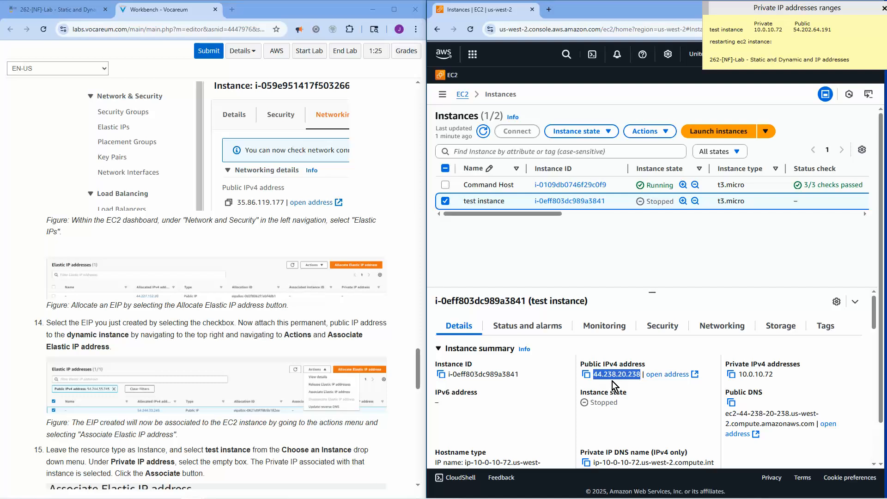
# Read the remaining lab instructions from step 15 to Lab Complete, review the customer's ticket again, and deselect test instance
pyautogui.moveTo(420, 356); pyautogui.dragTo(423, 386)
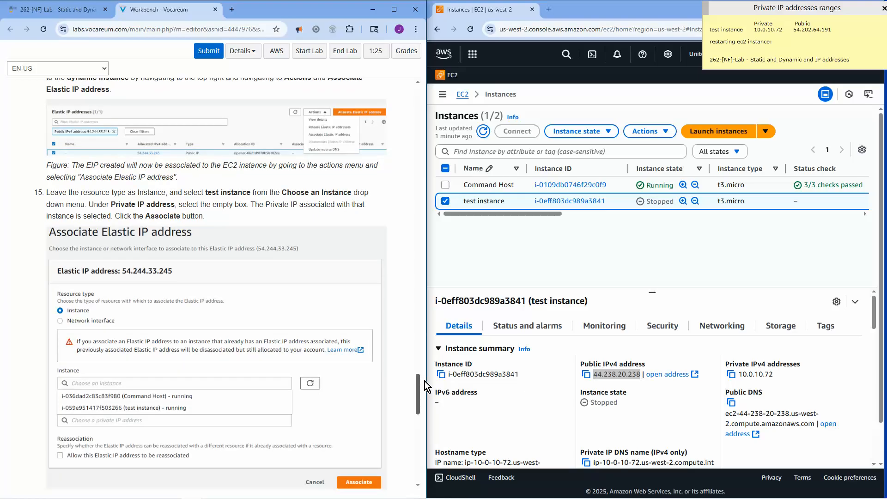
pyautogui.moveTo(425, 381)
pyautogui.mouseDown()
pyautogui.moveTo(422, 368)
pyautogui.moveTo(424, 377)
pyautogui.mouseUp()
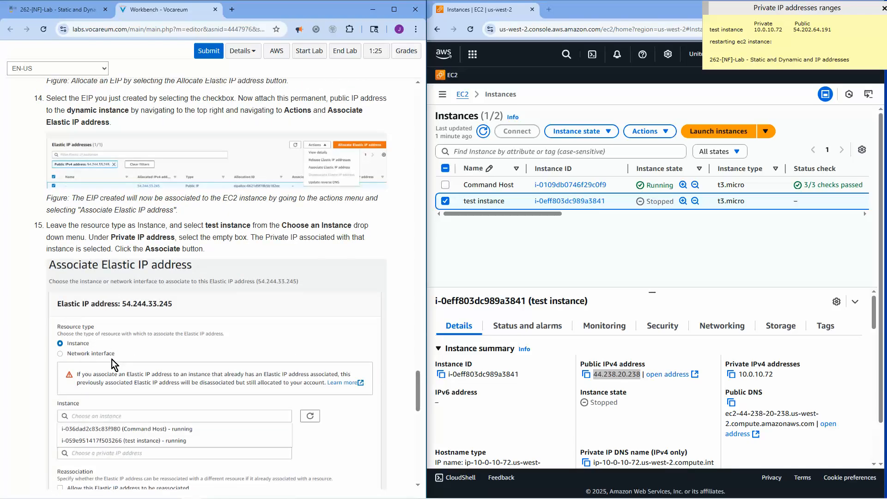
pyautogui.moveTo(416, 386); pyautogui.dragTo(420, 400)
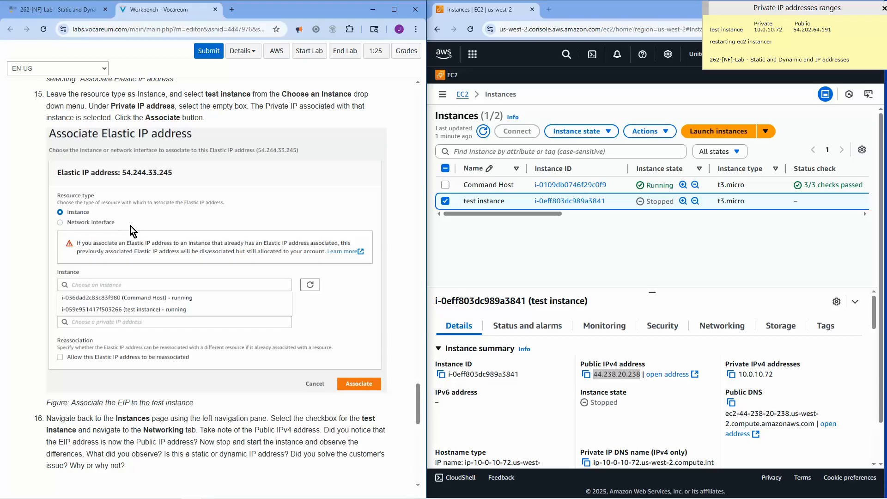
pyautogui.moveTo(417, 405); pyautogui.dragTo(419, 430)
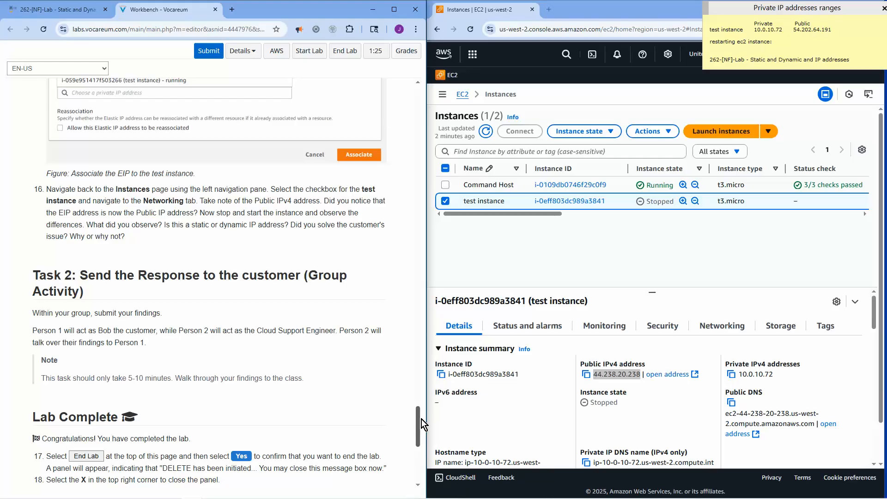
pyautogui.moveTo(418, 417); pyautogui.dragTo(424, 91)
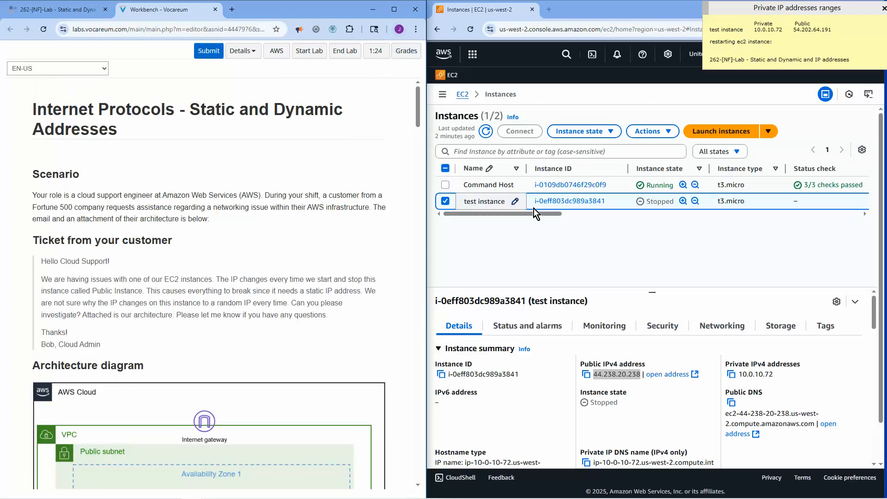
pyautogui.click(445, 202)
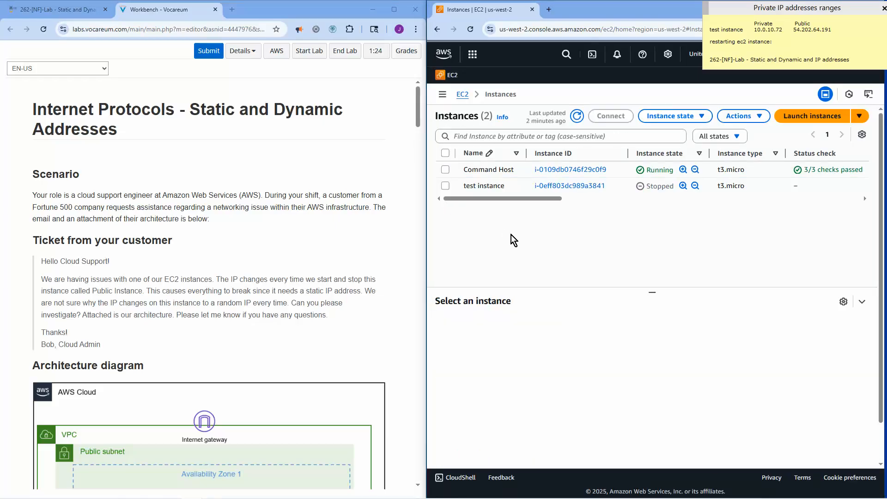